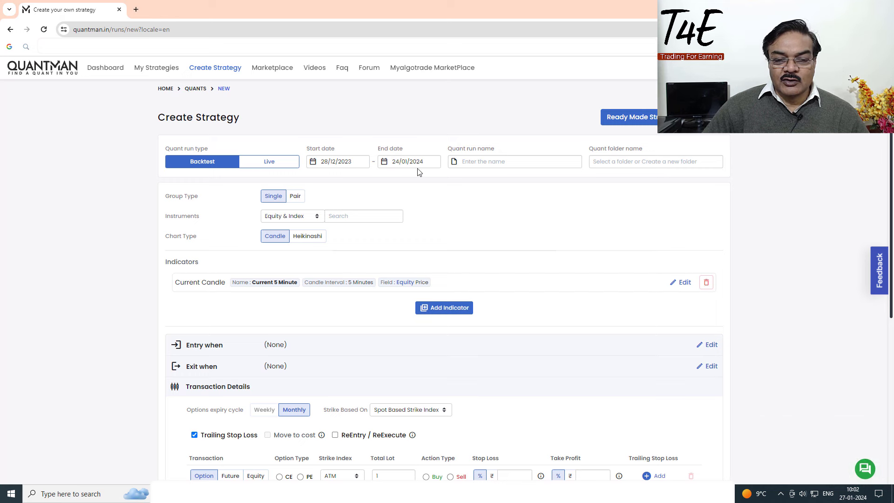
Step: Set the backtest start date to 25/01/2022
click(354, 163)
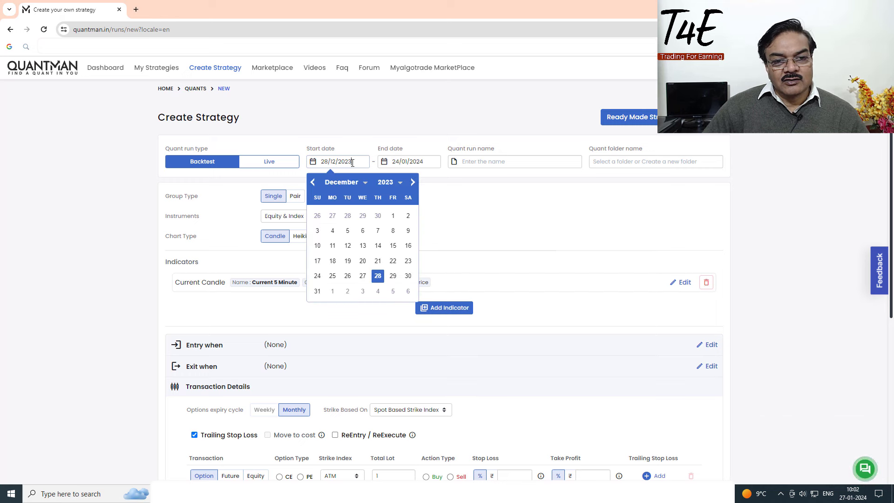
click(399, 183)
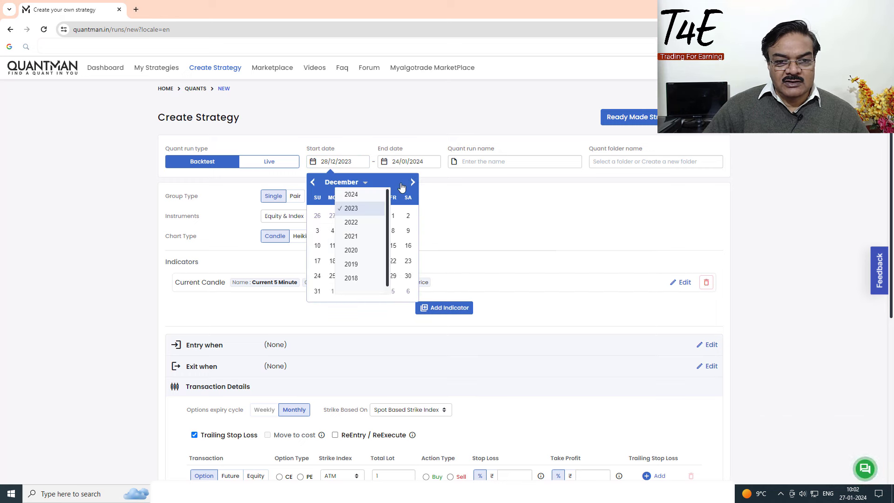
click(362, 222)
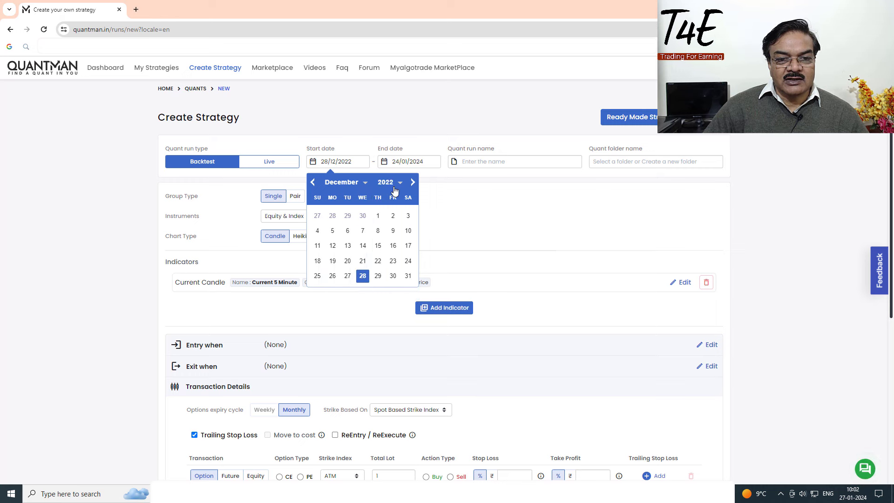
click(413, 183)
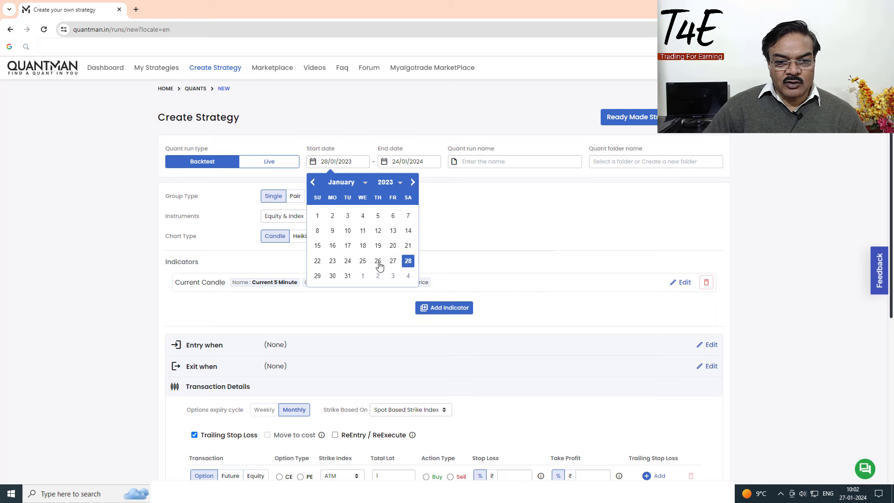
click(363, 261)
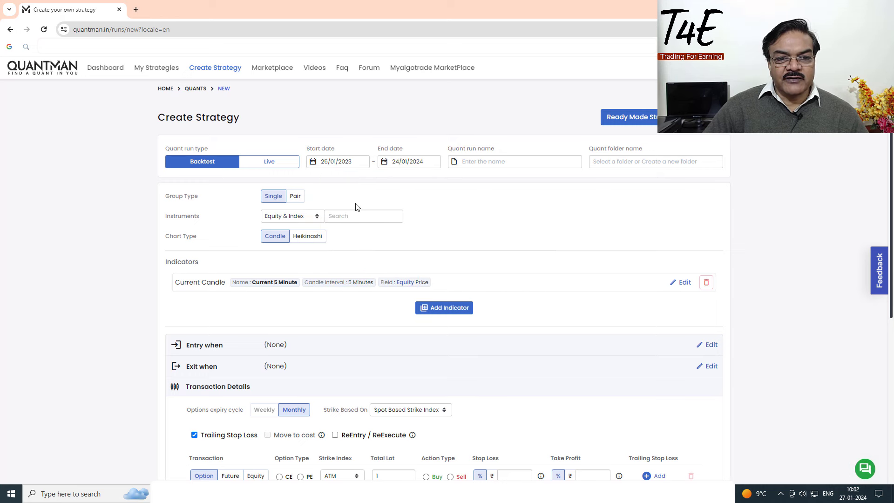
click(354, 162)
click(399, 183)
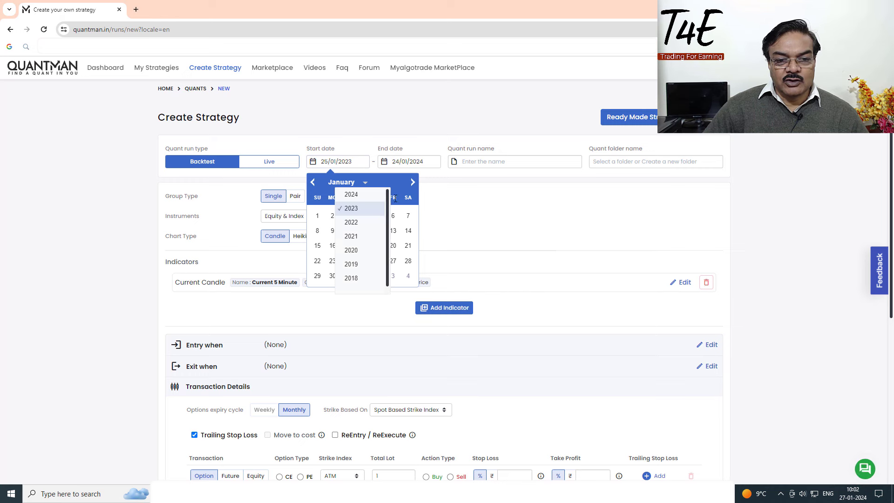
click(359, 225)
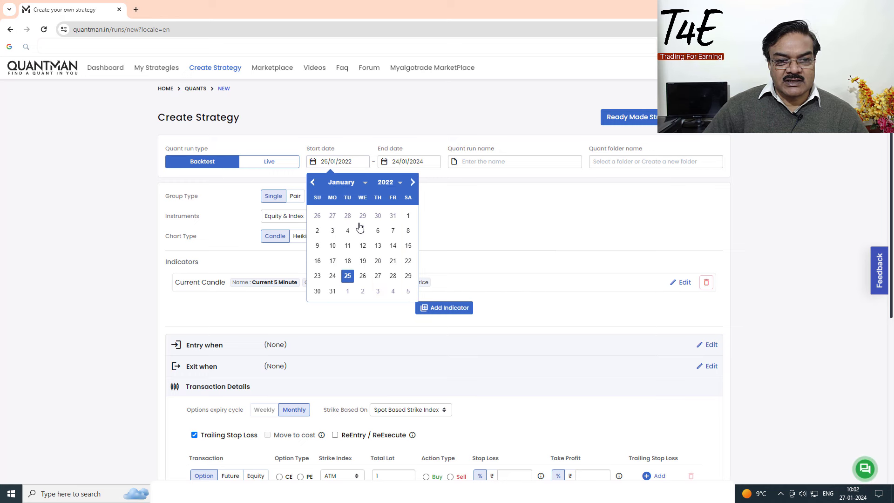
click(347, 276)
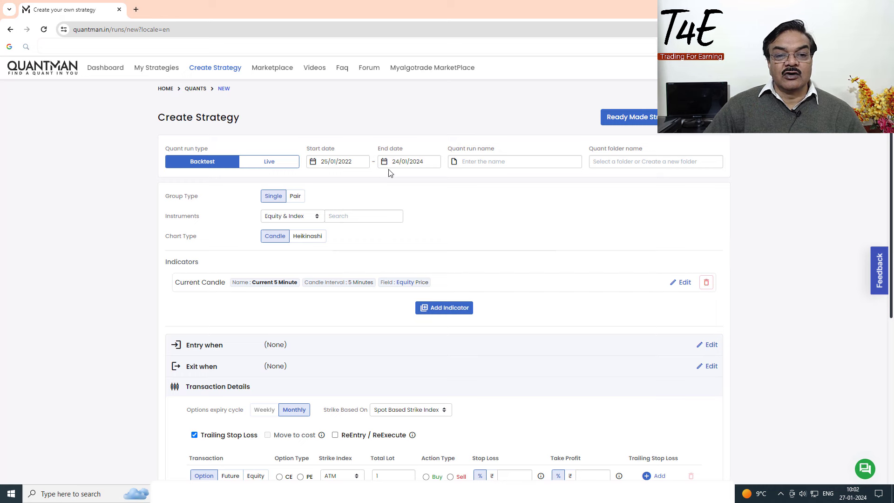
Step: Name the quant run "Banknifty Buying"
click(500, 163)
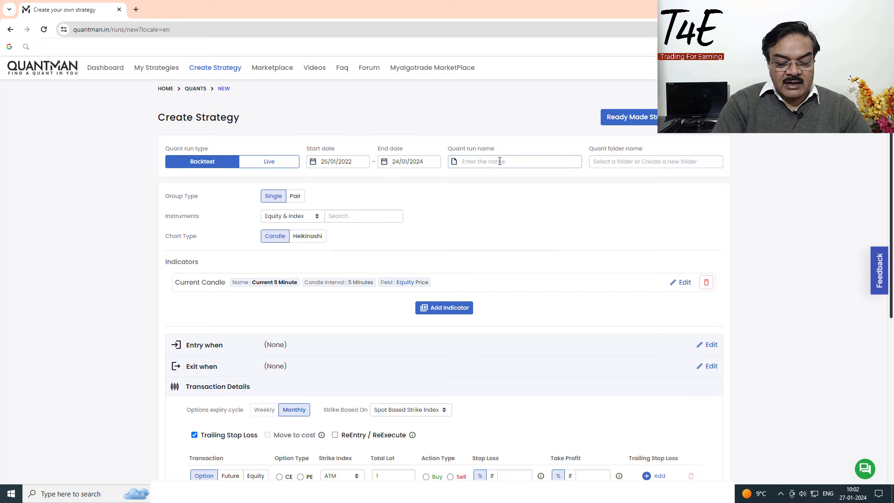
text(Ban)
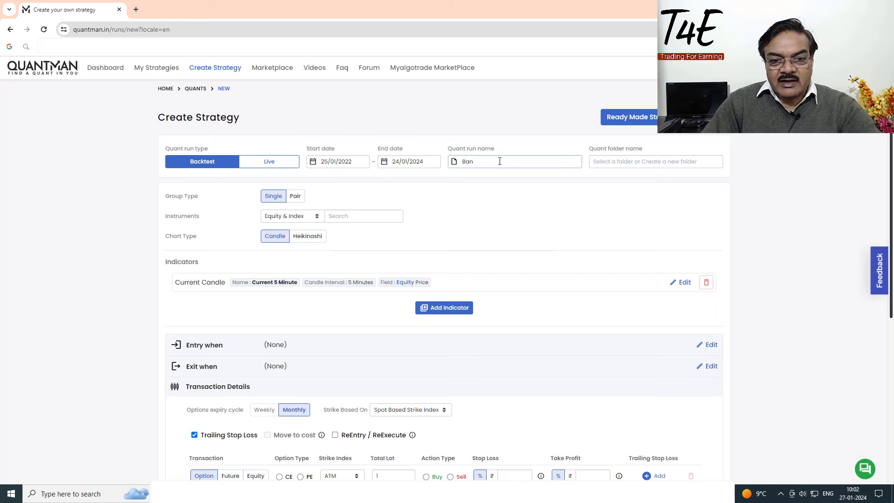
text(kn)
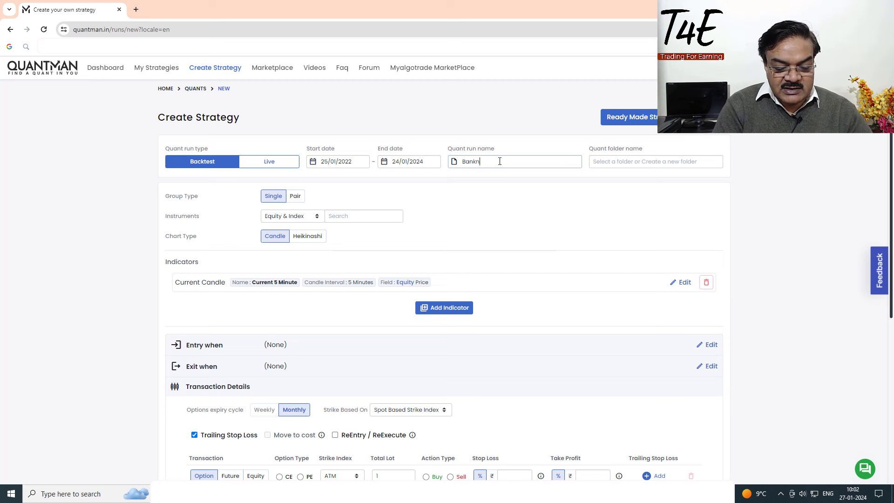
text(ifty )
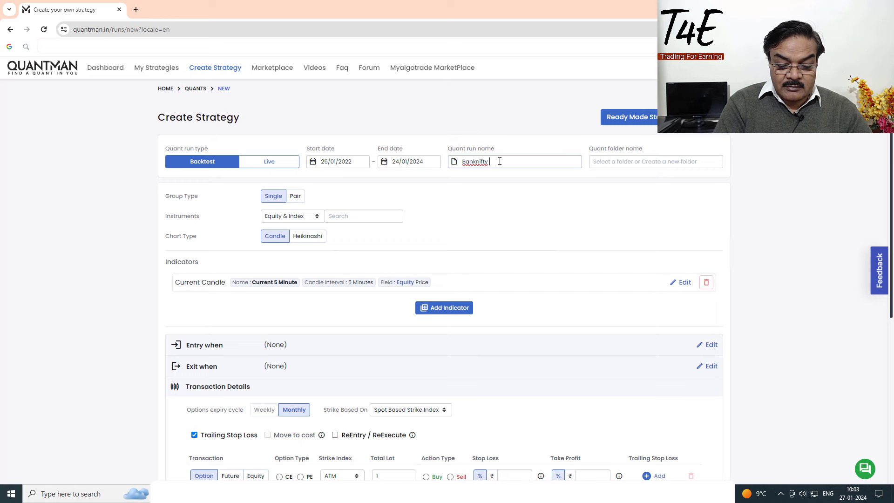
text(Buy)
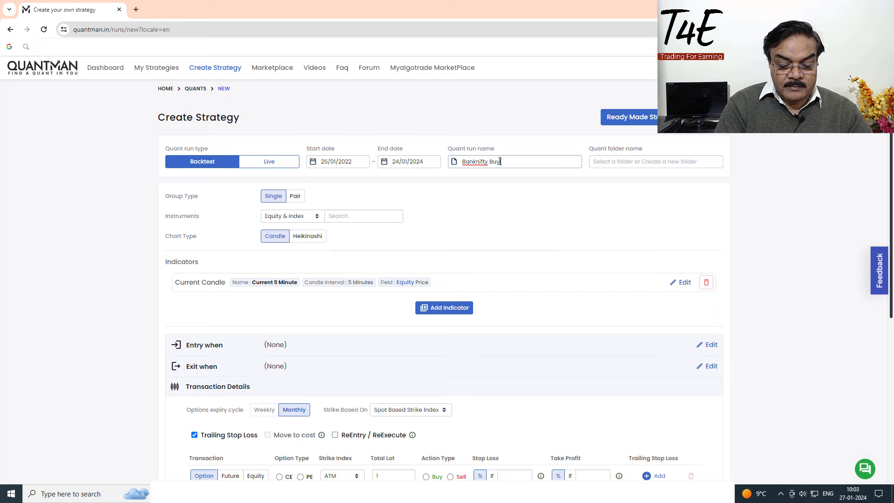
text(ing)
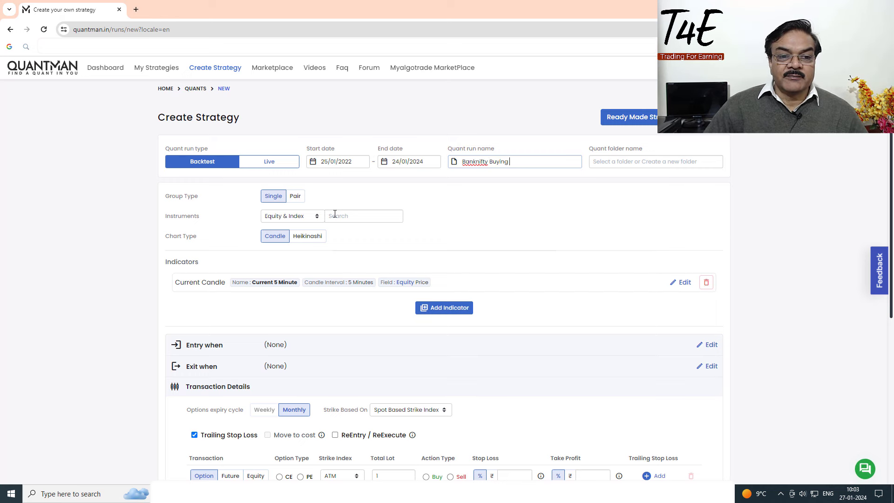
Step: Set the instrument category to Future & Options and add BANKNIFTY as the instrument
click(302, 217)
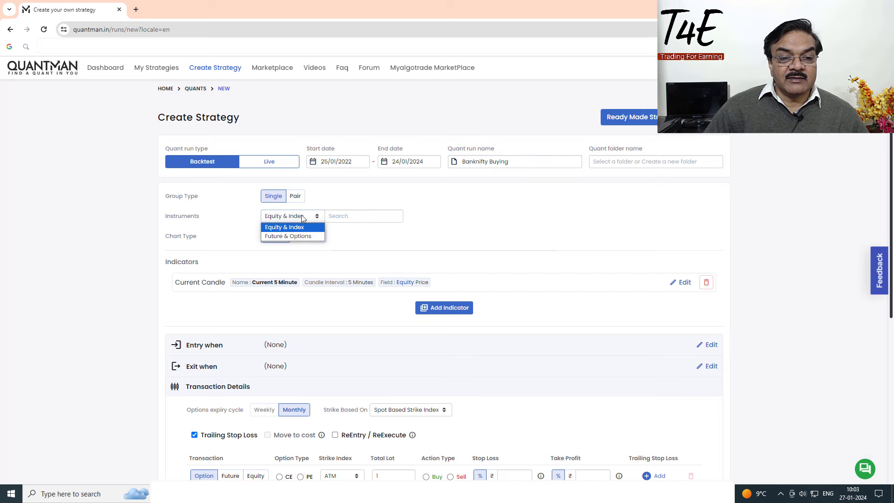
click(296, 236)
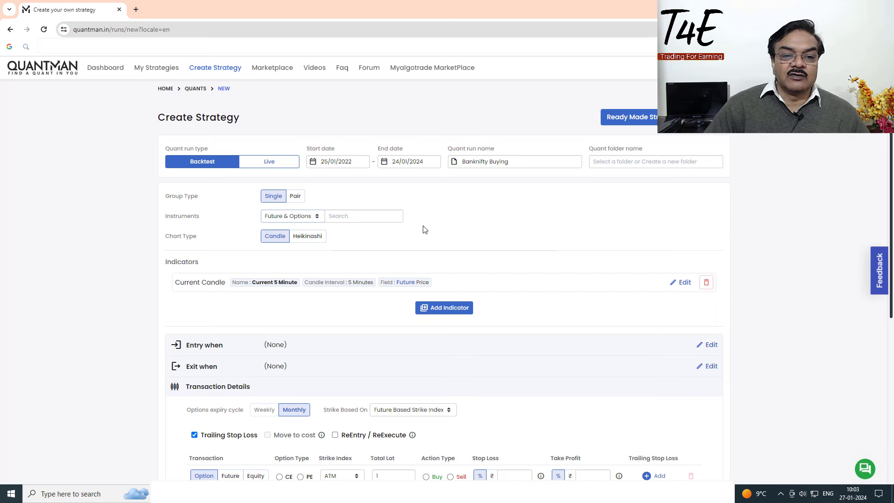
click(366, 214)
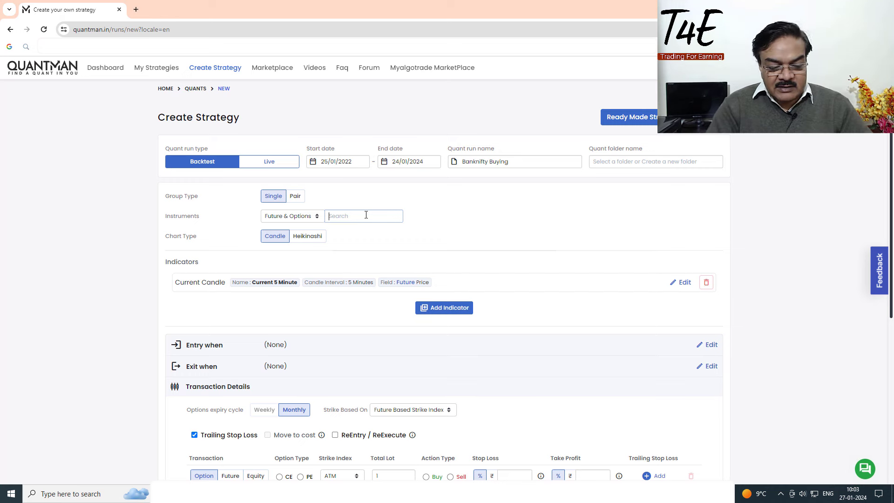
text(bAN)
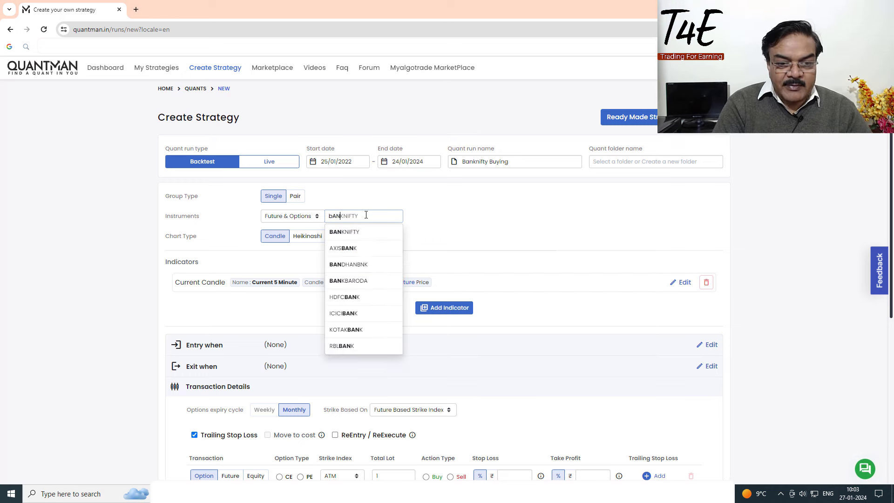
click(350, 232)
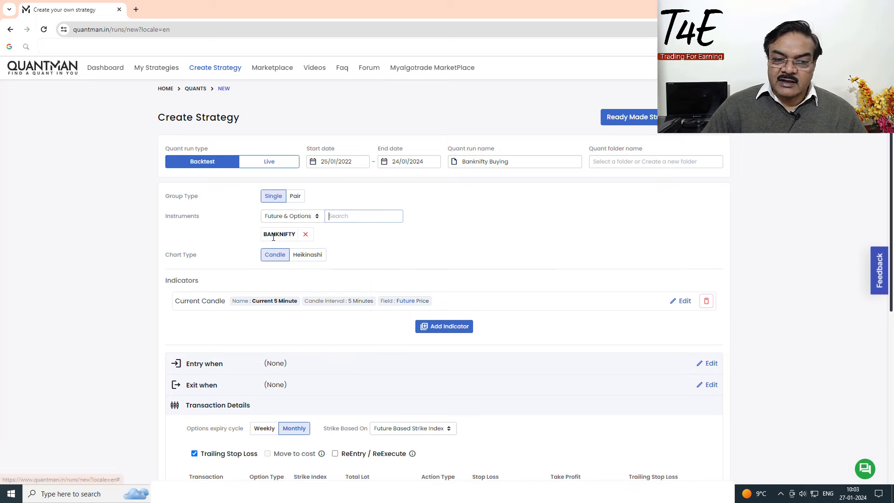
Step: Delete the existing Current Candle indicator and add a new currentCandle indicator with its default settings
click(706, 301)
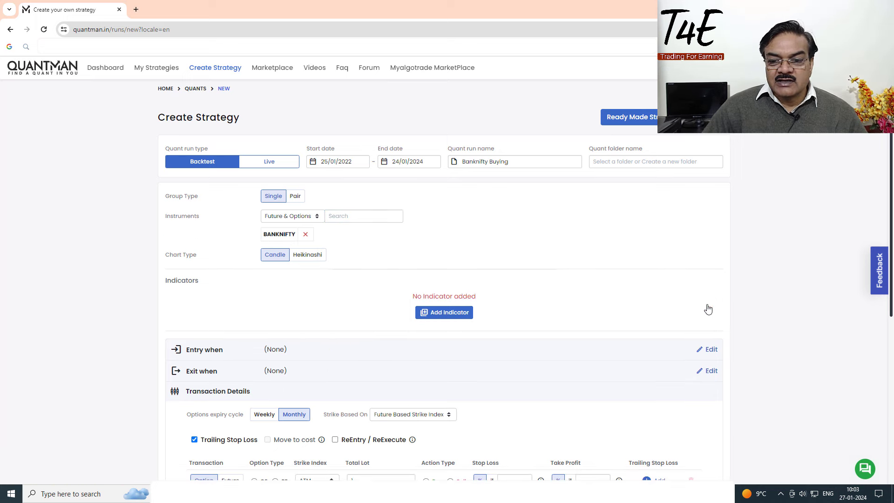
click(437, 313)
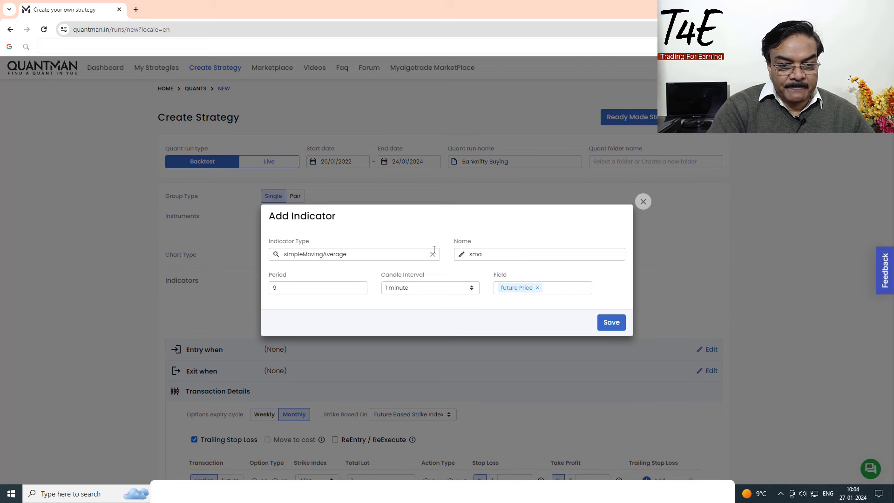
click(395, 258)
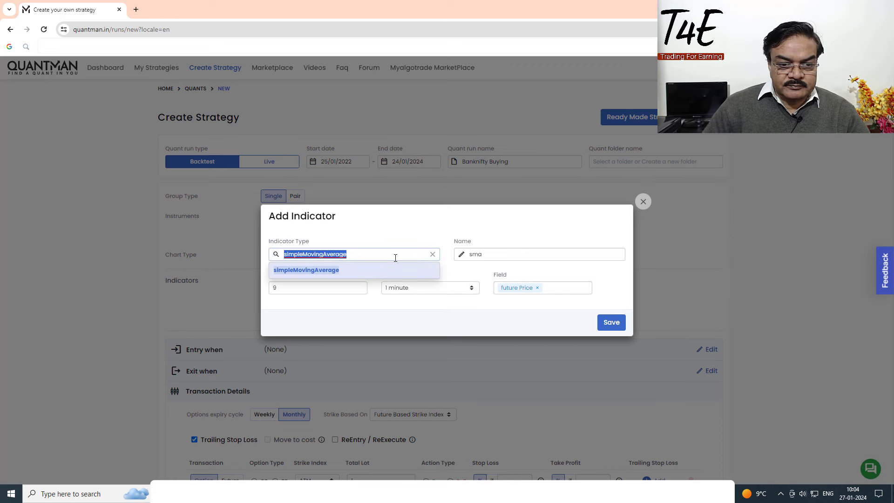
text(CUR)
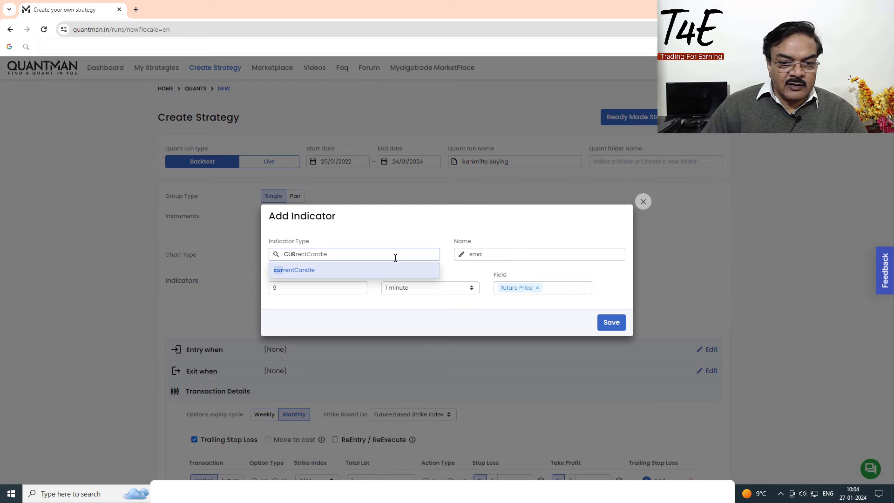
click(343, 273)
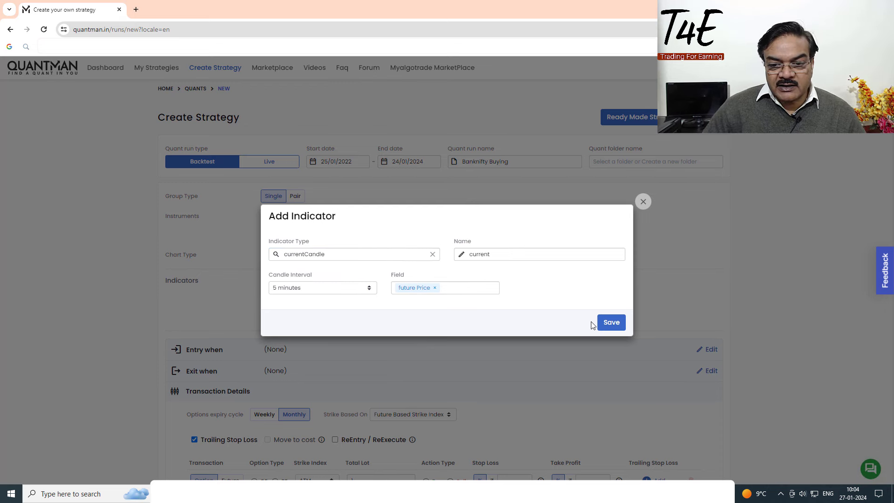
click(612, 322)
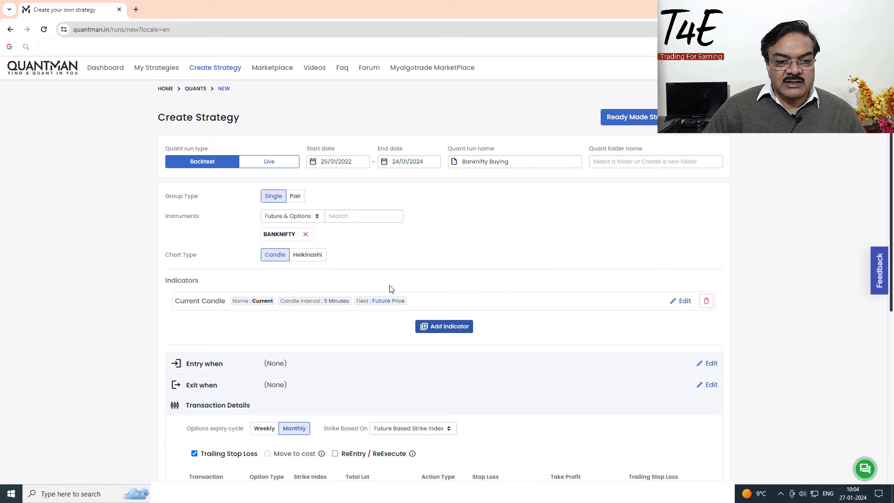
Step: Add a bollingerBand indicator with a candle interval of 5 minutes, keeping its other default settings
click(439, 327)
click(354, 254)
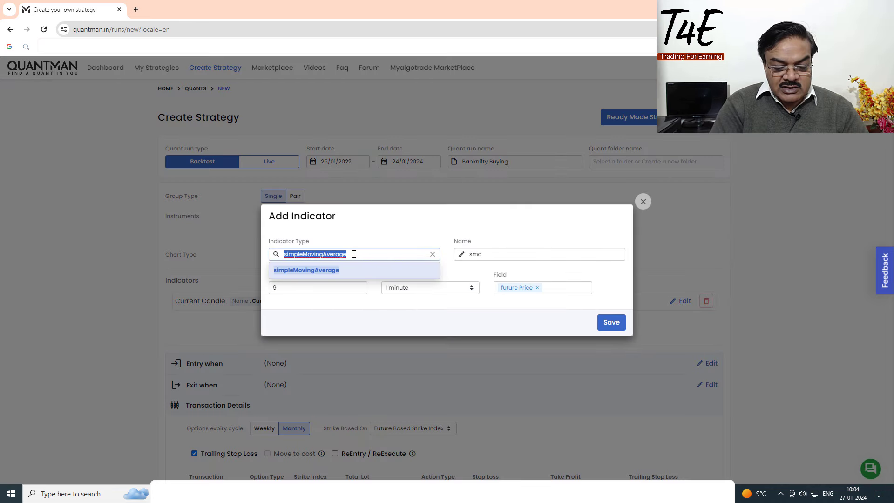
text(BOLL)
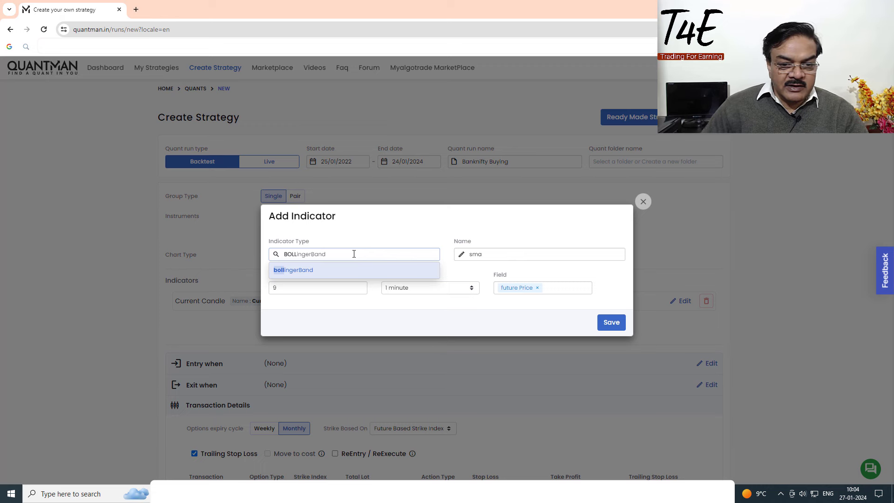
click(303, 271)
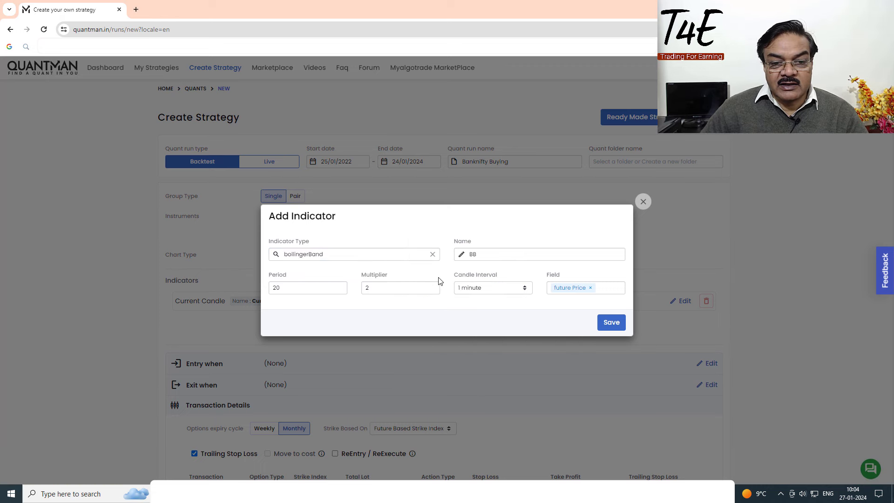
click(501, 288)
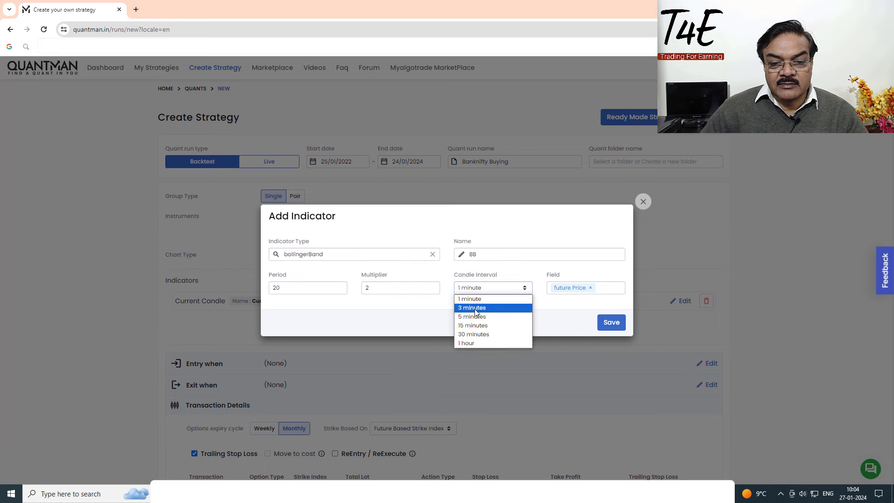
click(474, 317)
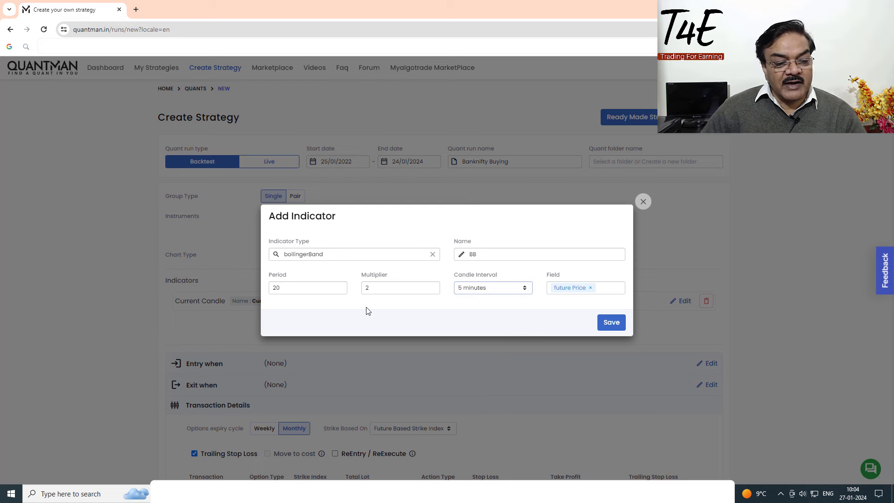
click(610, 322)
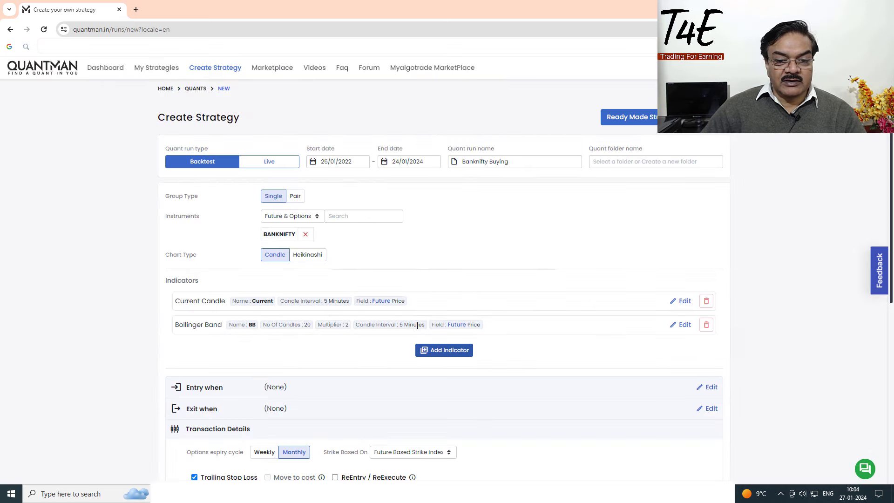
Step: Add a relativeStrengthIndex indicator with a candle interval of 5 minutes, keeping its other default settings
click(442, 351)
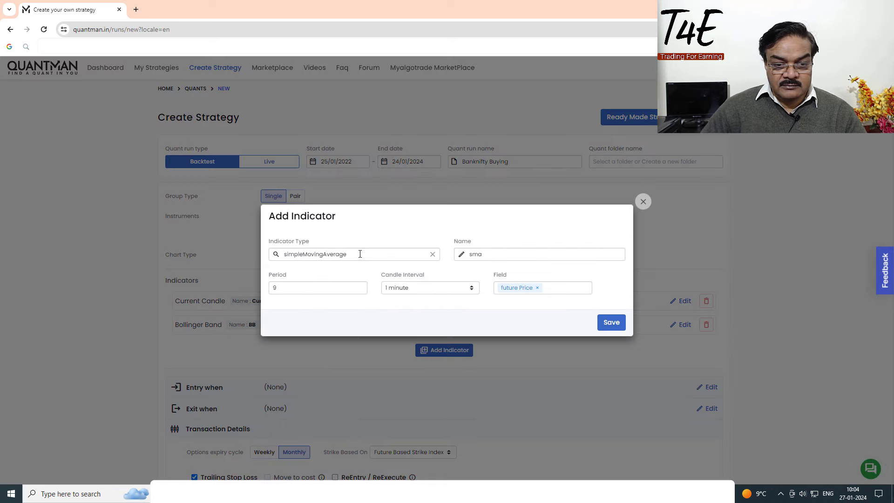
click(360, 254)
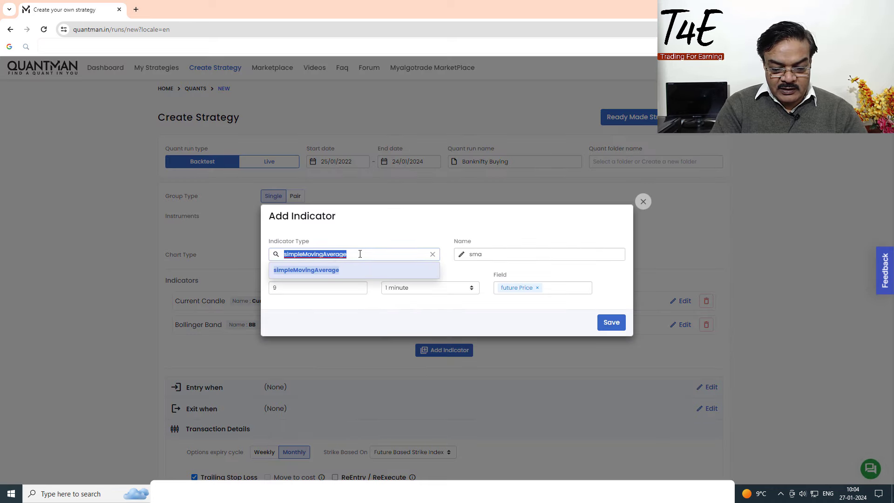
text(REL)
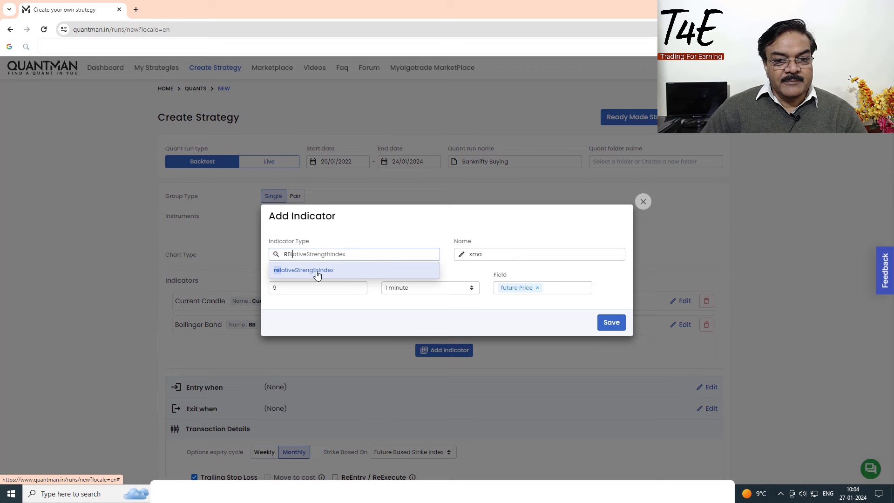
click(317, 274)
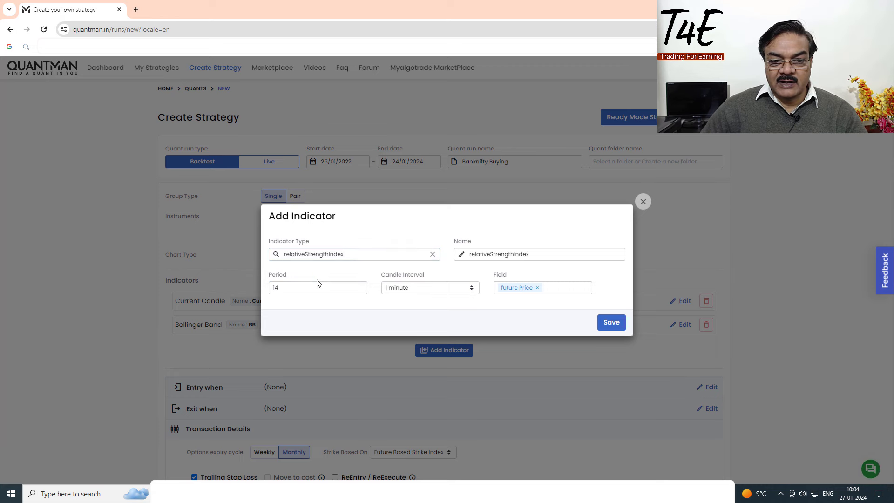
click(428, 292)
click(403, 316)
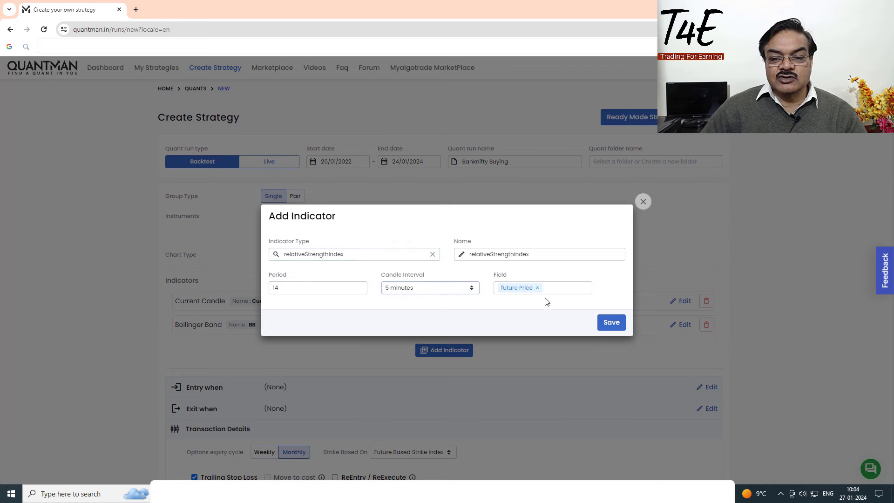
click(610, 323)
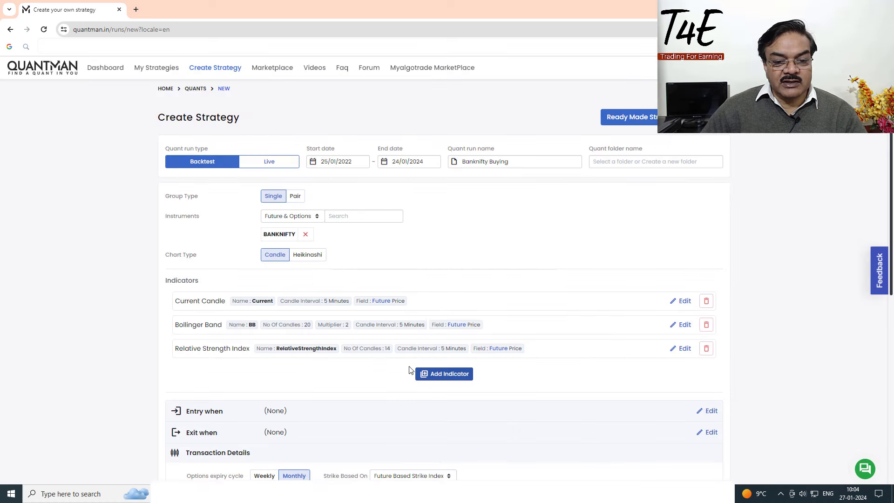
Step: Add a pivotPoints indicator with its default settings
click(433, 373)
click(368, 255)
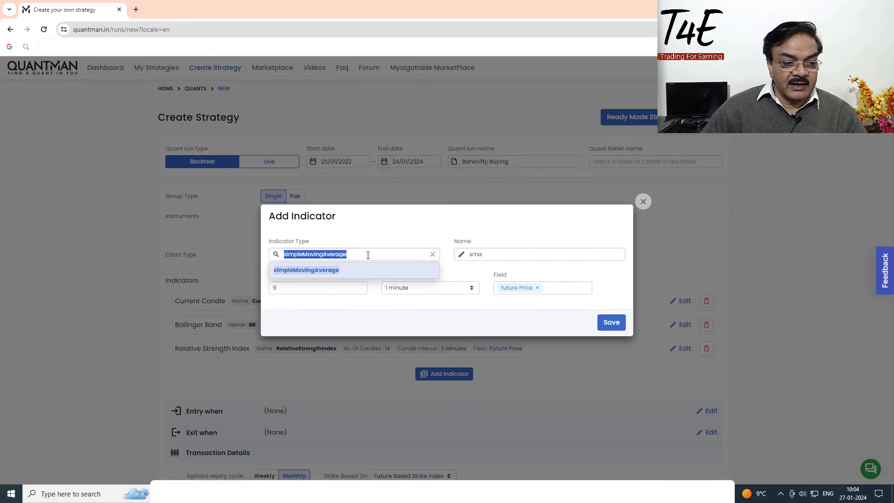
text(Pi)
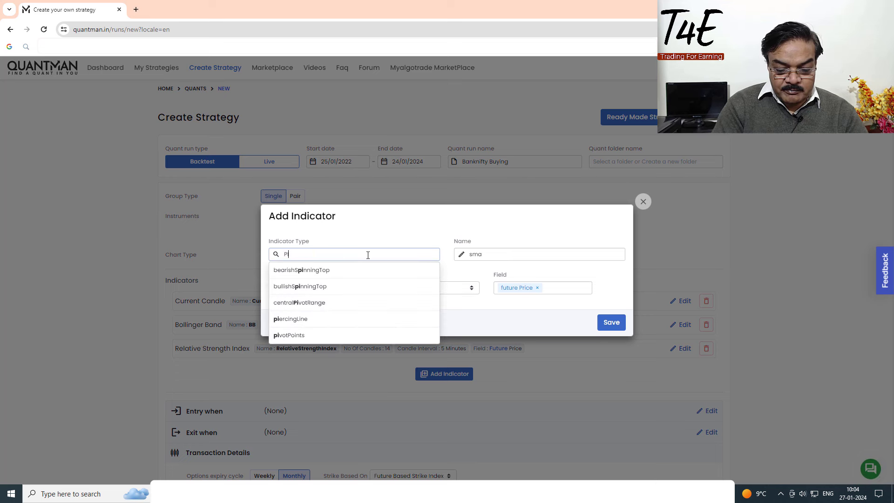
text(VOT)
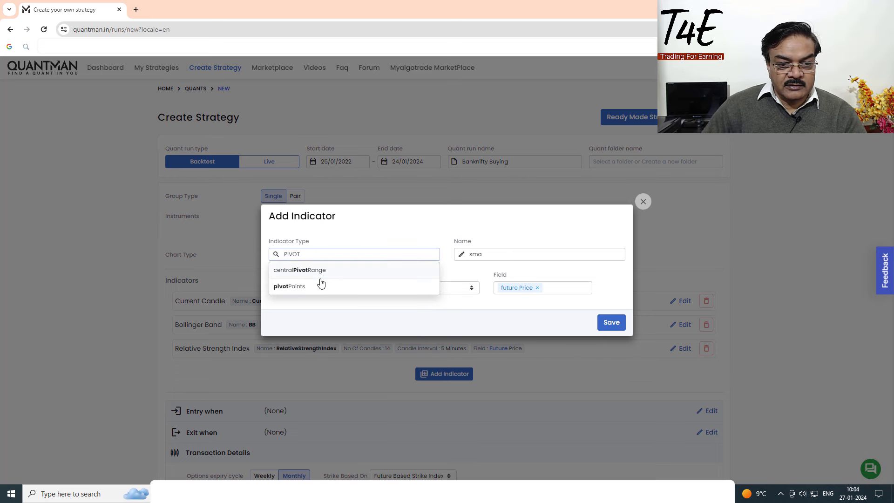
click(320, 282)
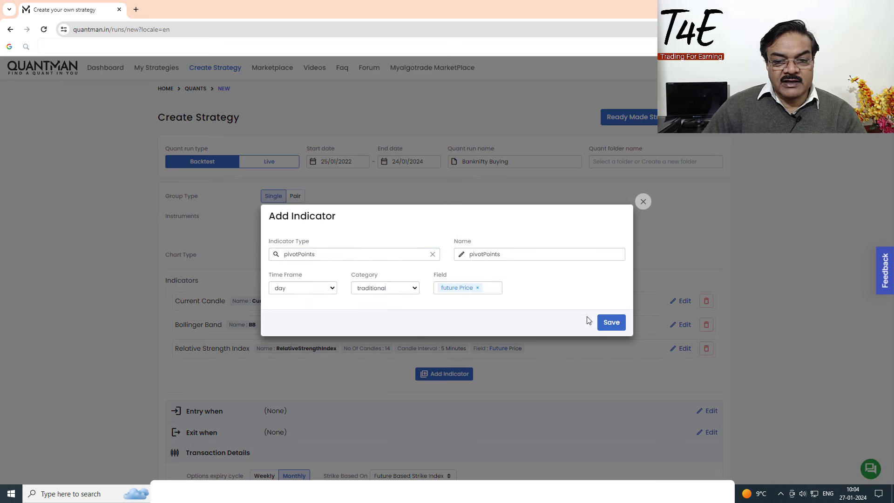
click(610, 322)
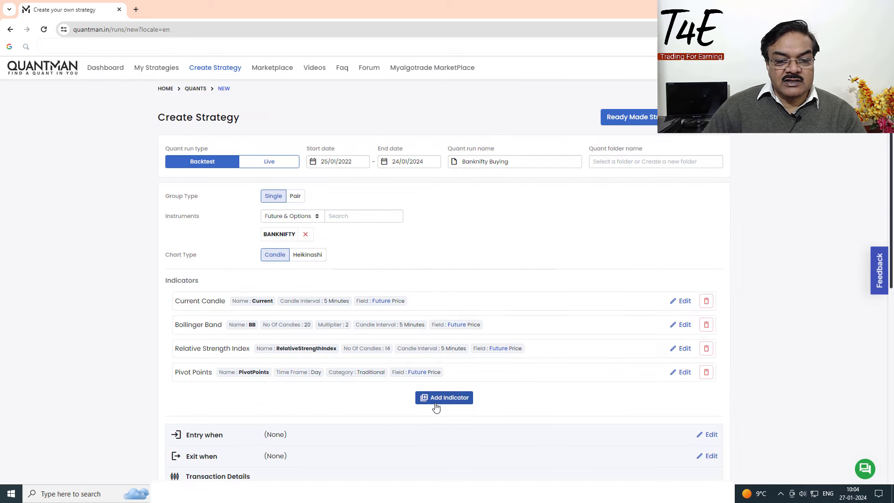
Step: Add a superTrend indicator with a candle interval of 5 minutes, keeping its other default settings
click(435, 405)
click(359, 256)
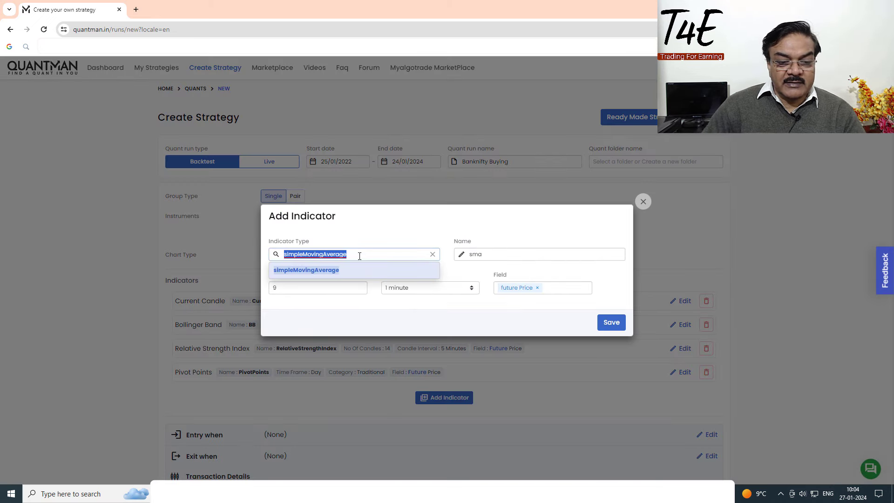
text(SUPERTrend)
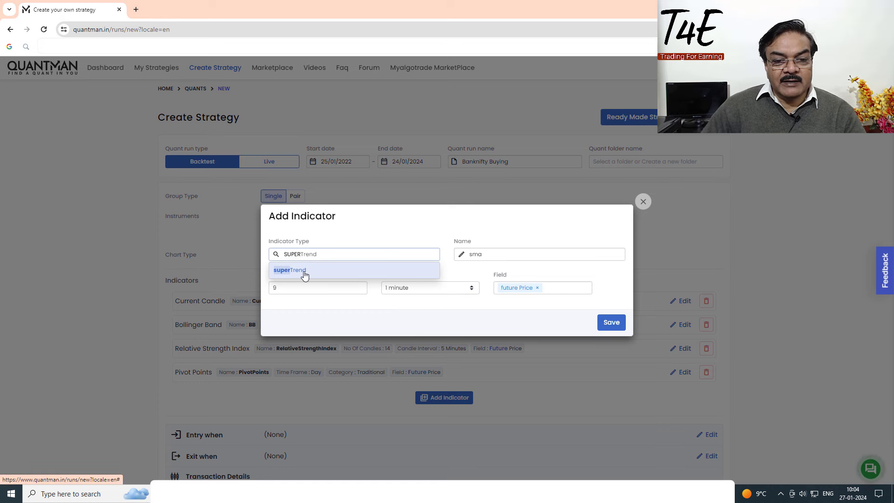
click(303, 272)
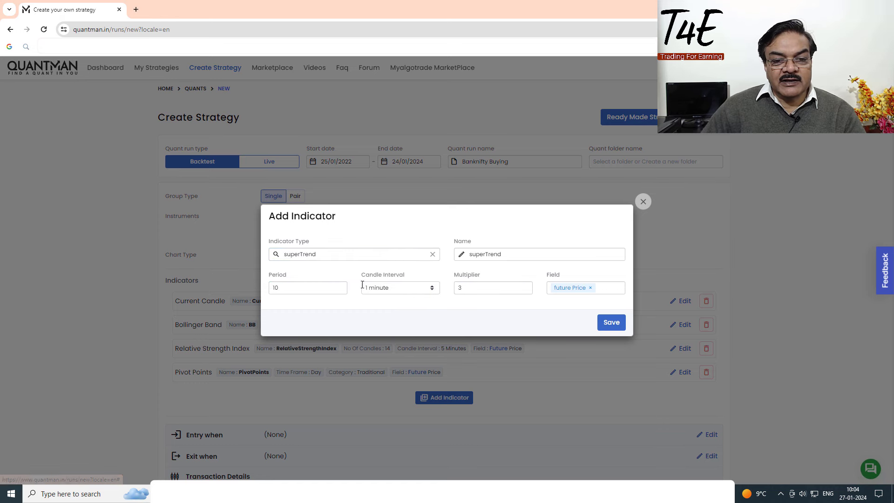
click(409, 289)
click(394, 317)
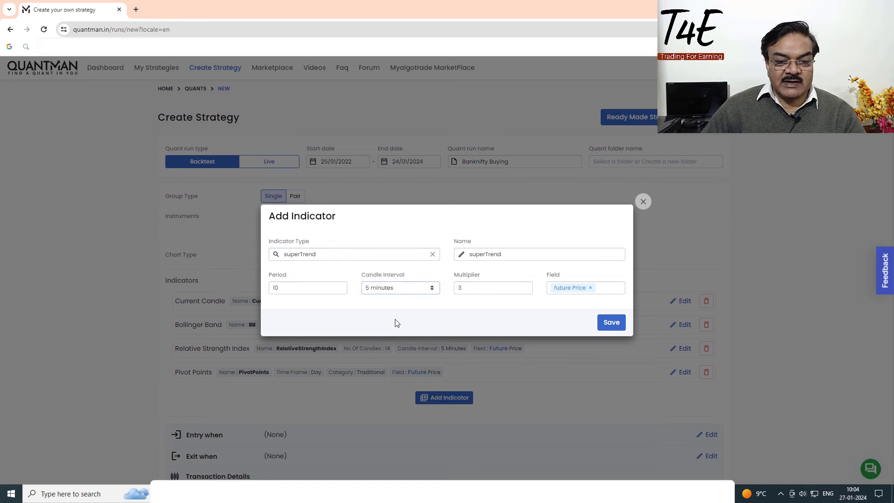
click(610, 324)
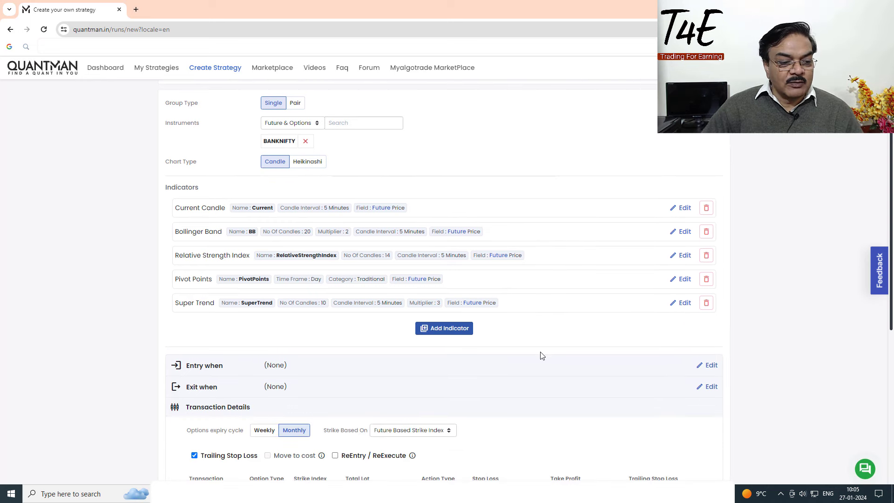
Step: Set the first entry condition to current close Is Above BB upperBollingerBand
scroll(498, 375, down, 1)
scroll(497, 375, down, 1)
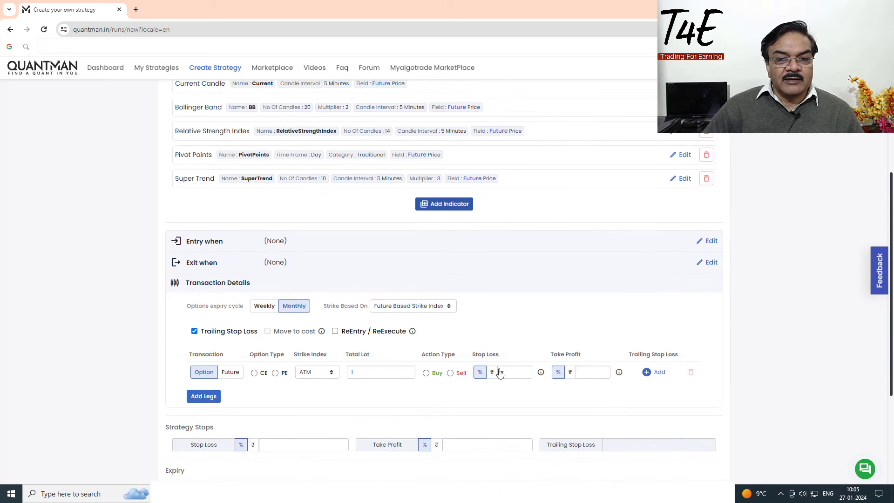
click(711, 241)
click(330, 259)
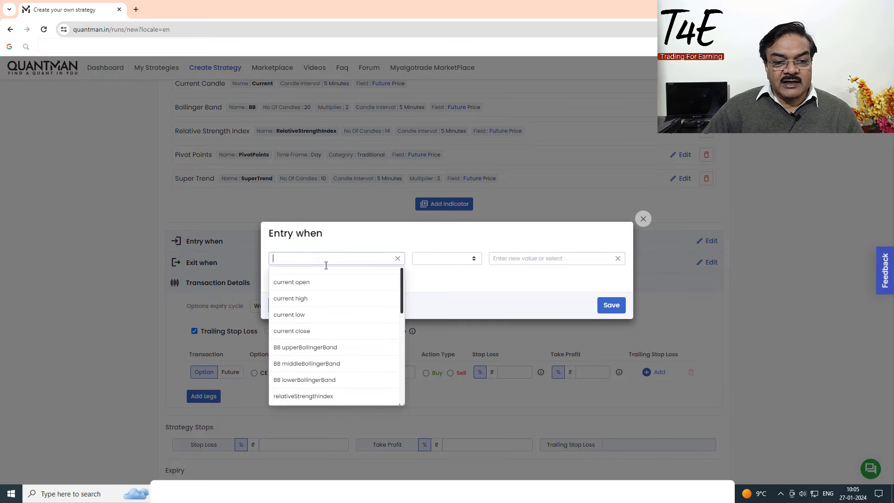
click(304, 334)
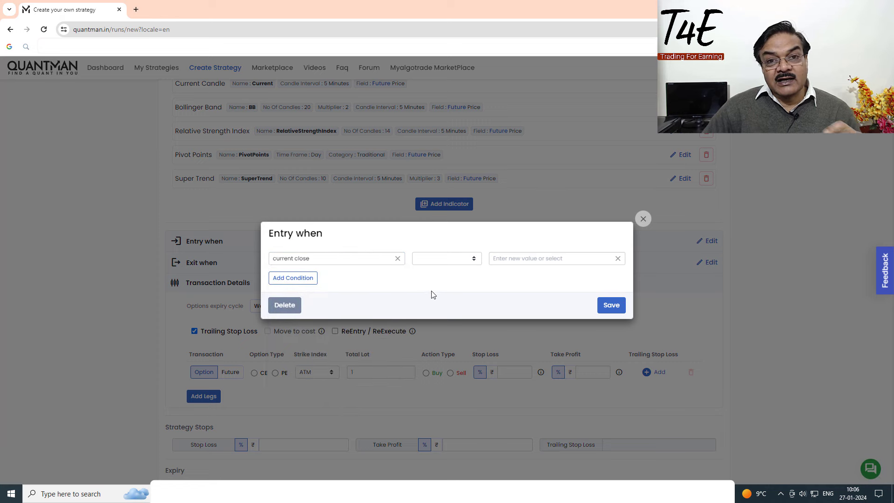
click(453, 260)
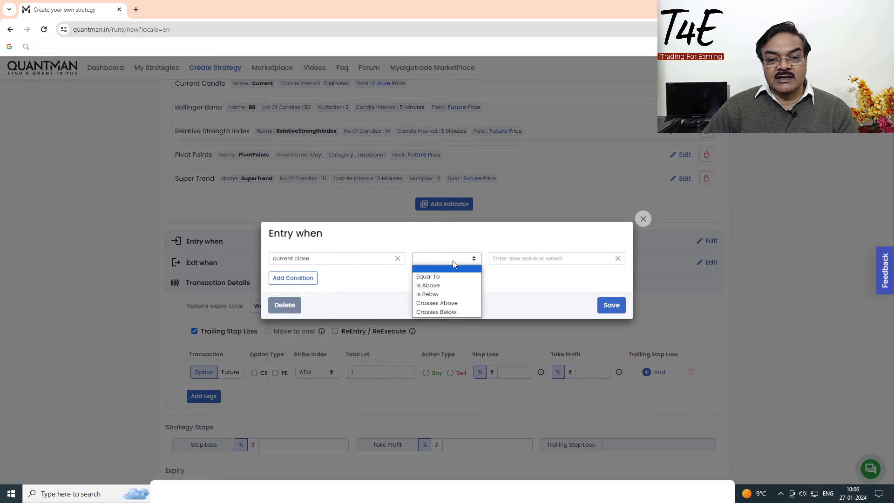
click(438, 286)
click(532, 258)
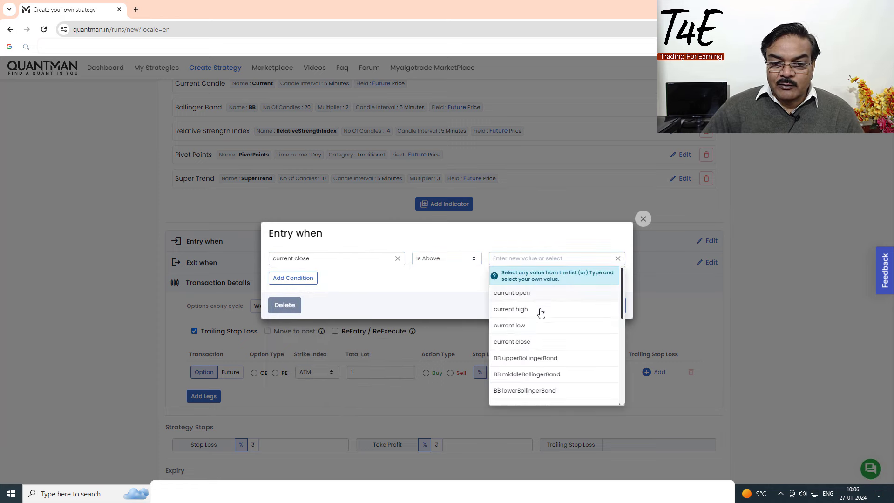
click(549, 360)
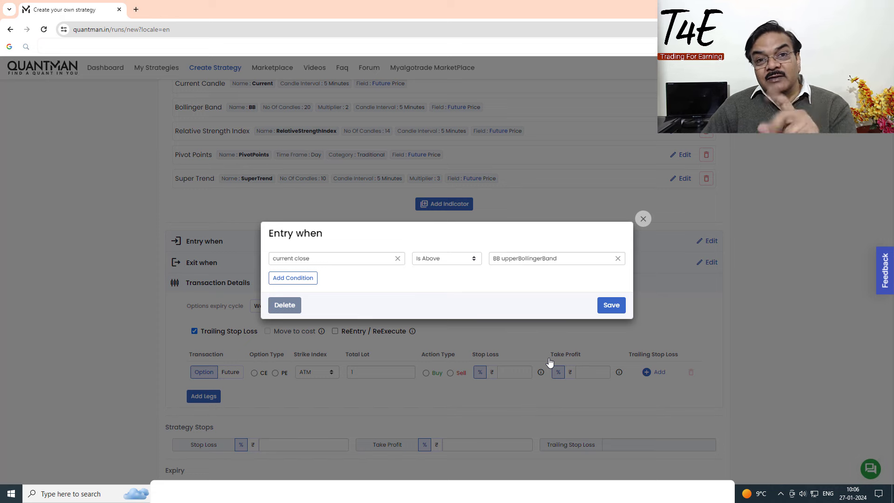
Step: Add a second entry condition joined with "and": relativeStrengthIndex Is Above 70
click(285, 280)
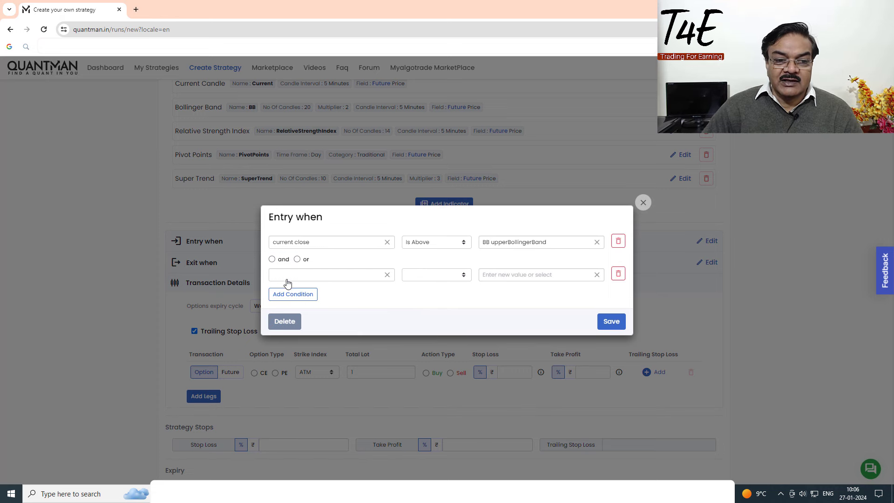
click(271, 259)
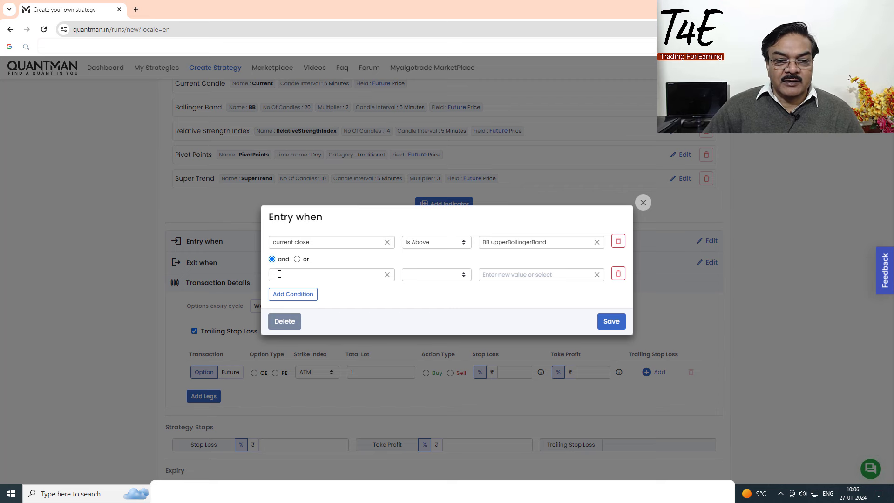
click(279, 274)
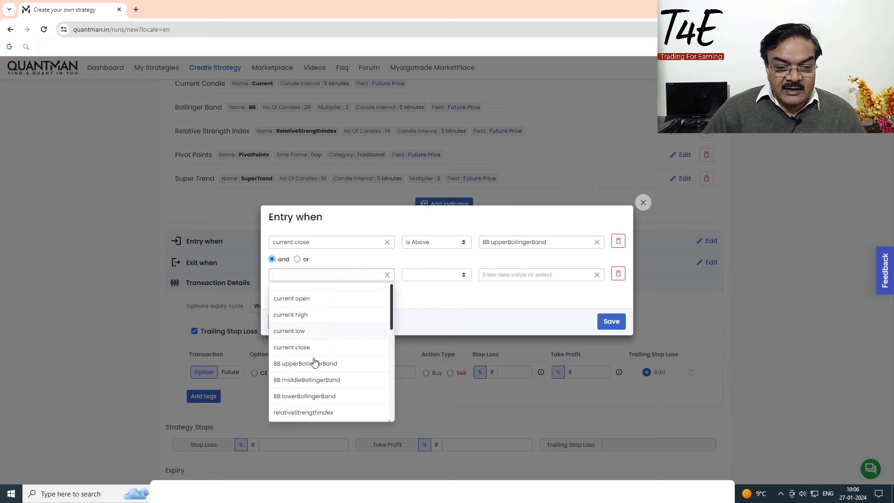
click(315, 412)
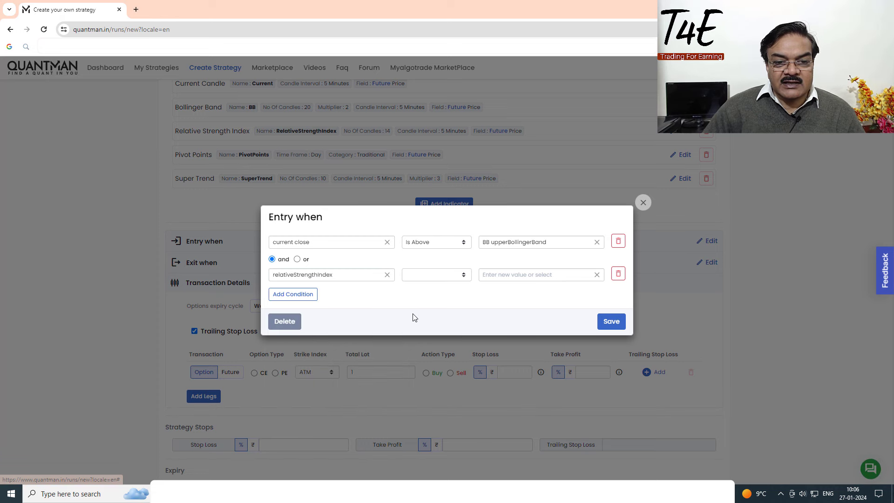
click(422, 276)
click(418, 301)
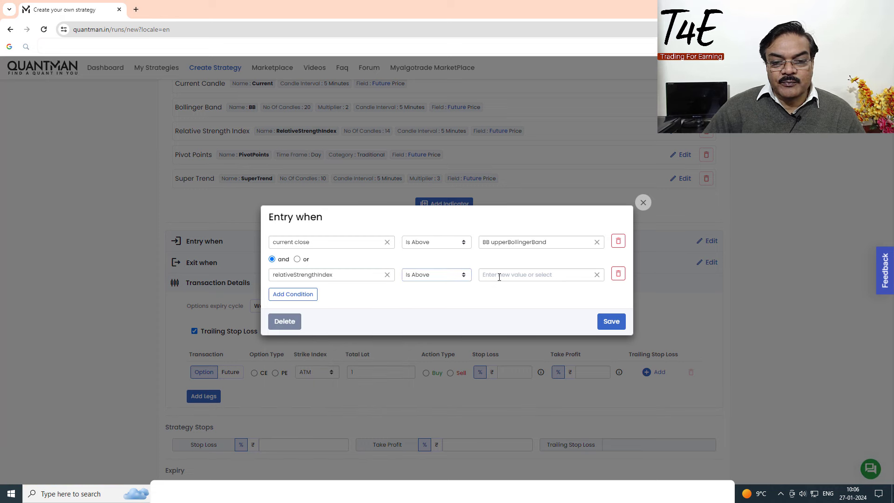
click(501, 276)
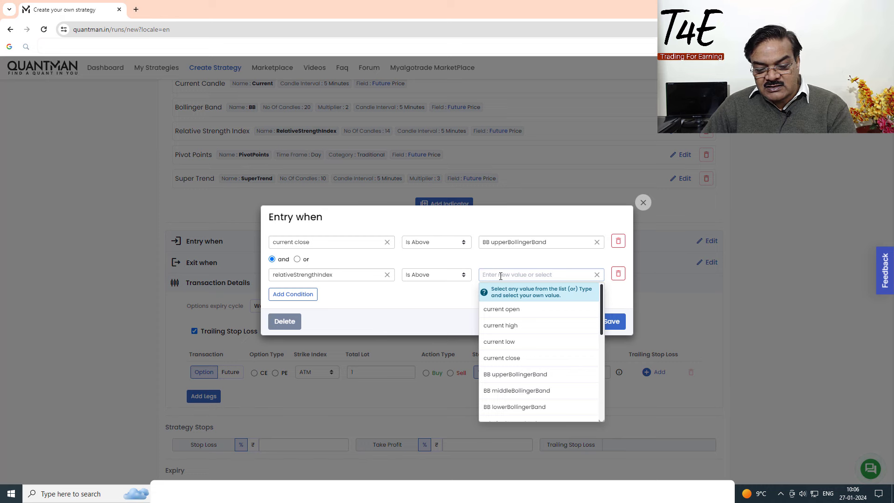
text(70)
click(507, 309)
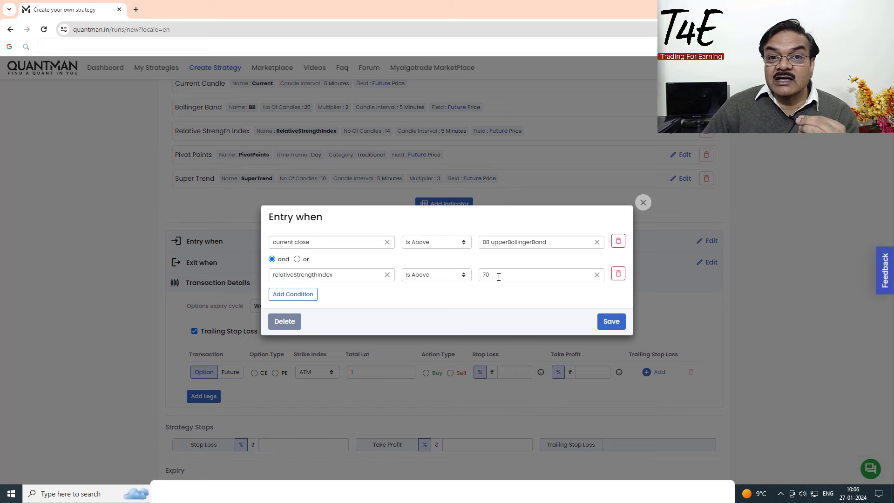
Step: Add a third entry condition joined with "and": current close Is Above pivotPoints r1
click(292, 294)
click(271, 276)
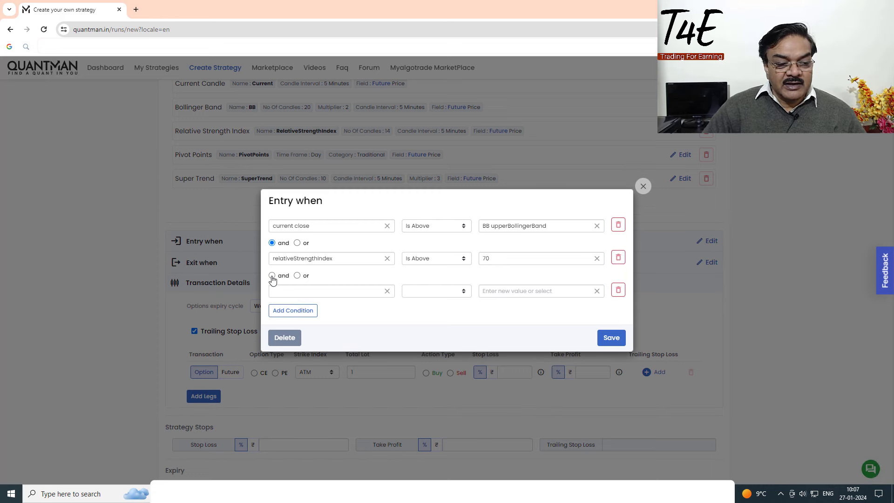
click(325, 293)
click(303, 364)
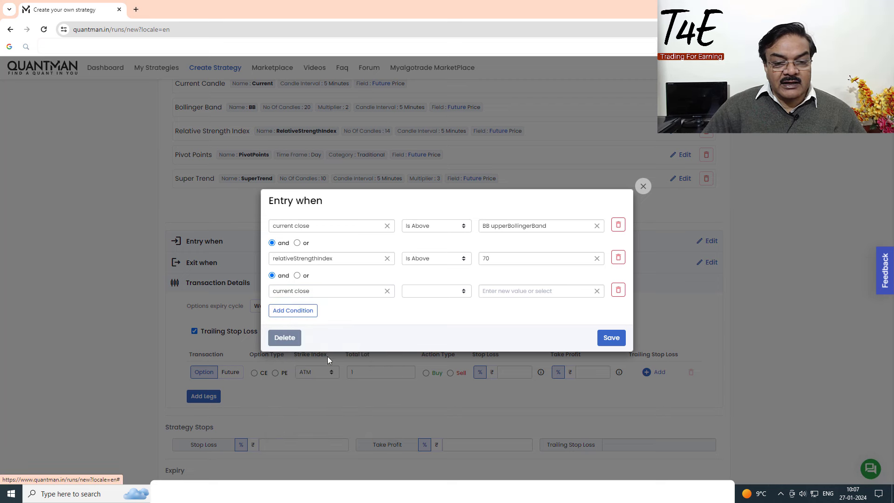
click(438, 293)
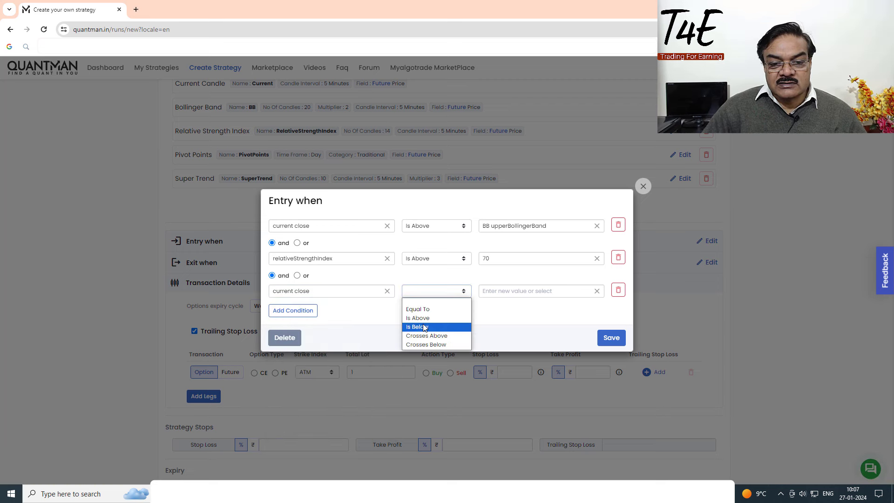
click(424, 327)
click(436, 291)
click(425, 319)
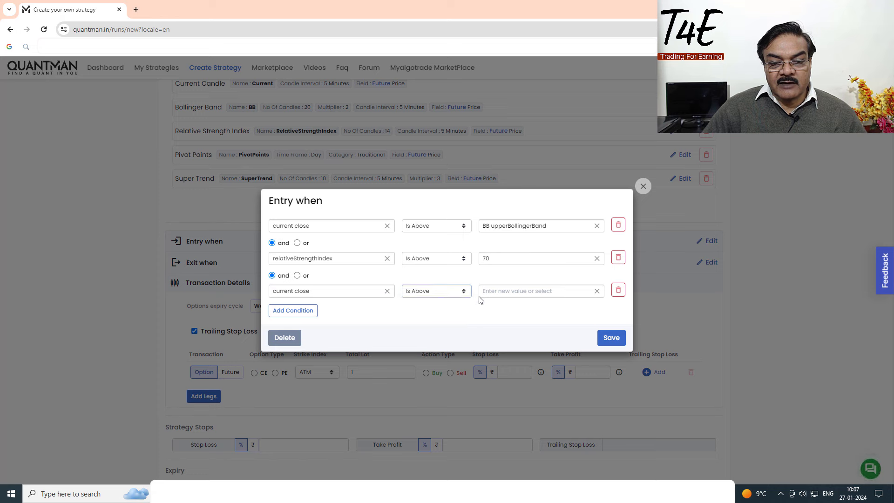
click(480, 297)
scroll(542, 393, down, 4)
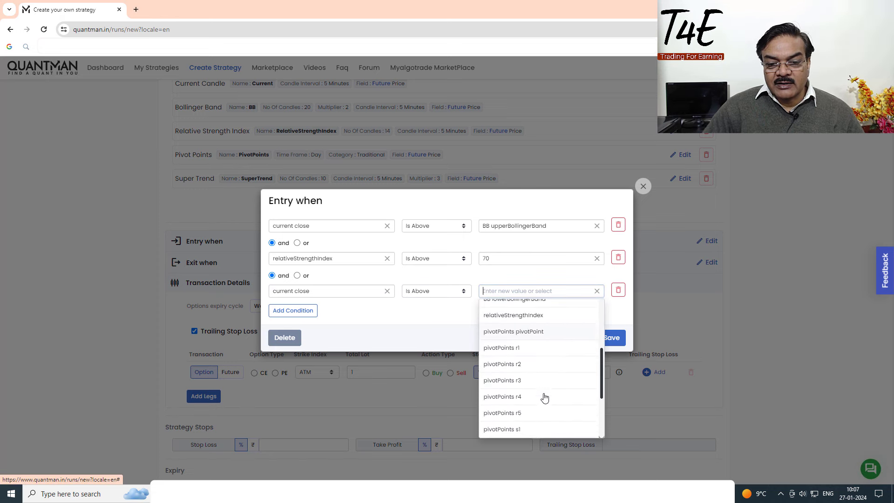
click(515, 349)
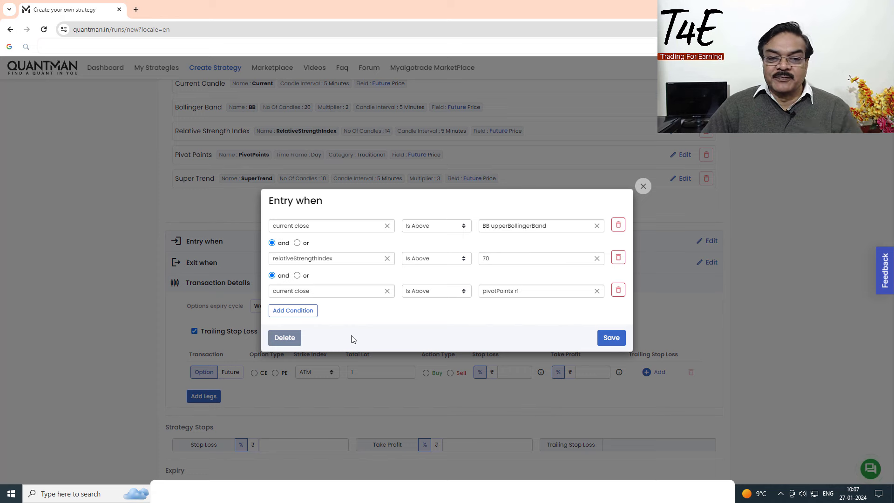
Step: Add a fourth entry condition joined with "and": current close Is Above superTrend
click(293, 311)
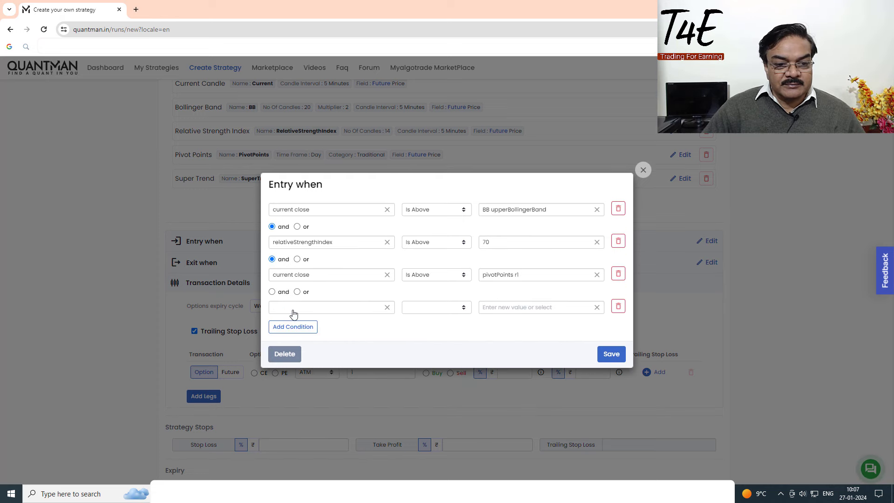
click(271, 292)
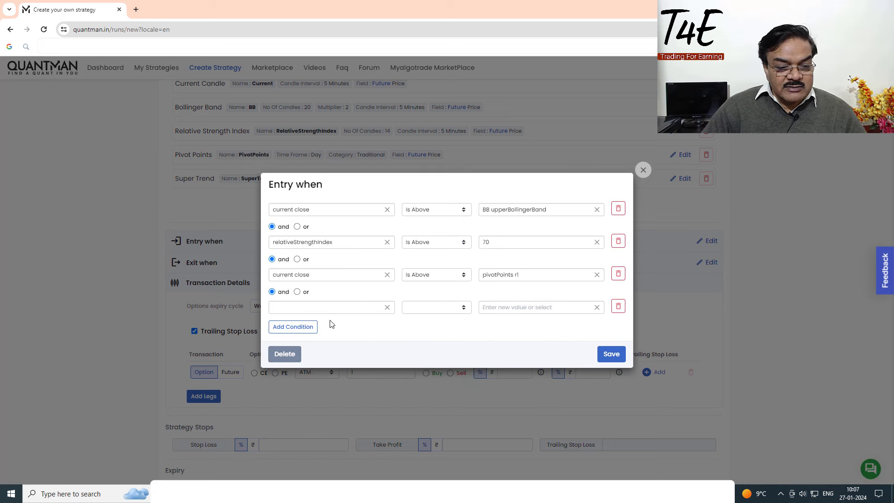
click(311, 308)
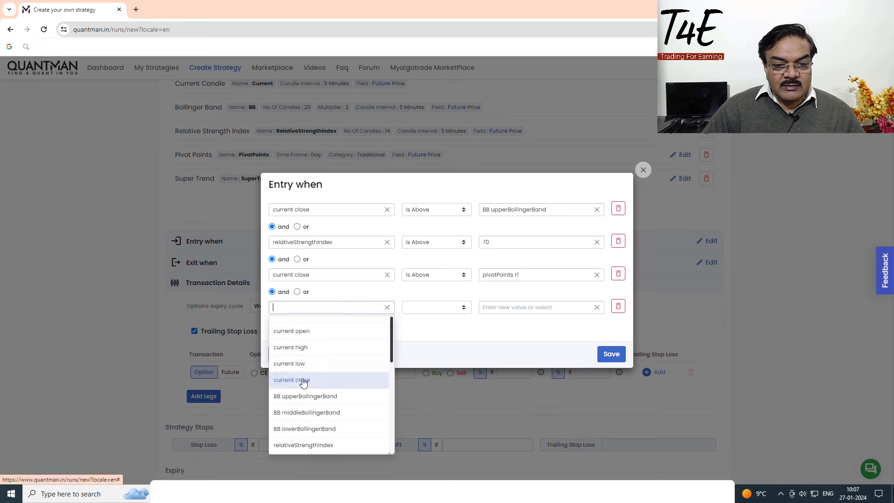
click(301, 380)
click(424, 308)
click(433, 336)
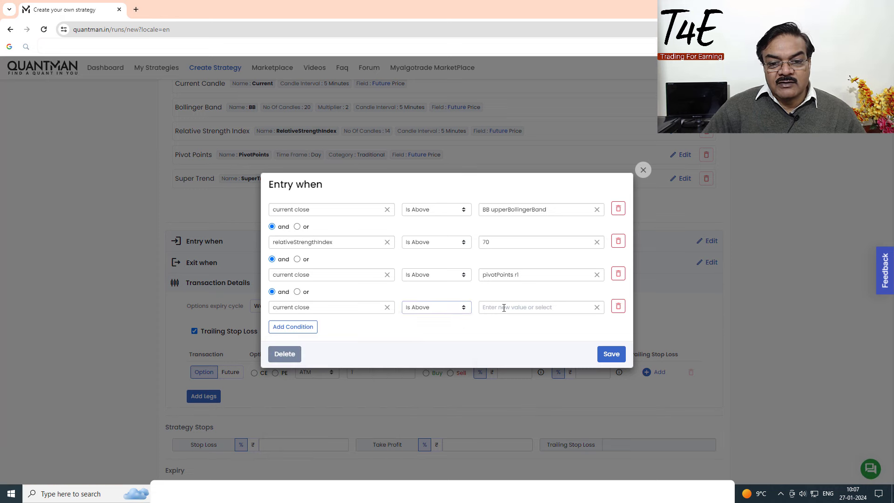
click(502, 306)
scroll(561, 390, down, 5)
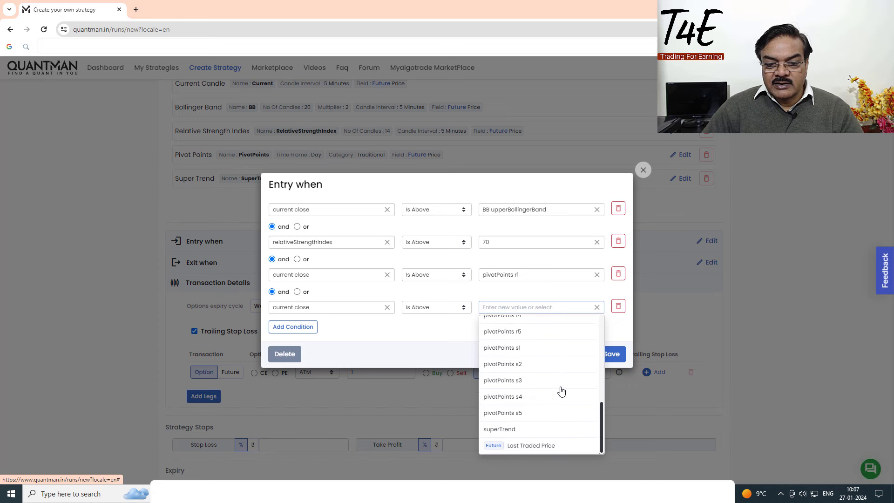
scroll(520, 422, down, 1)
click(511, 430)
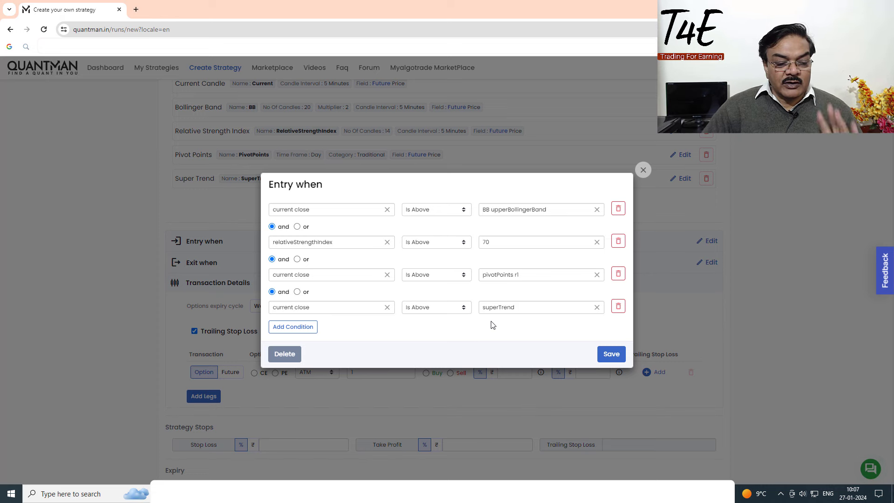
Step: Add a fifth entry condition joined with "and", Time Of Day isAbove 09:30:00, and save the entry conditions
click(289, 329)
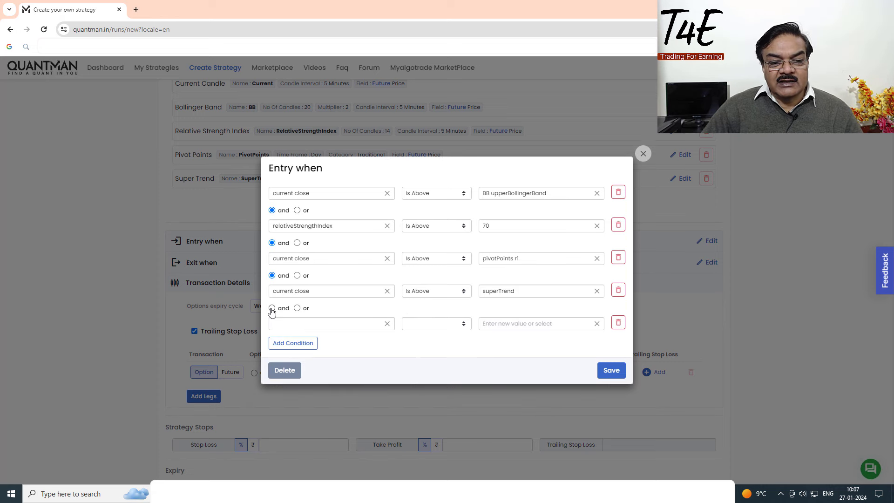
click(272, 308)
click(285, 323)
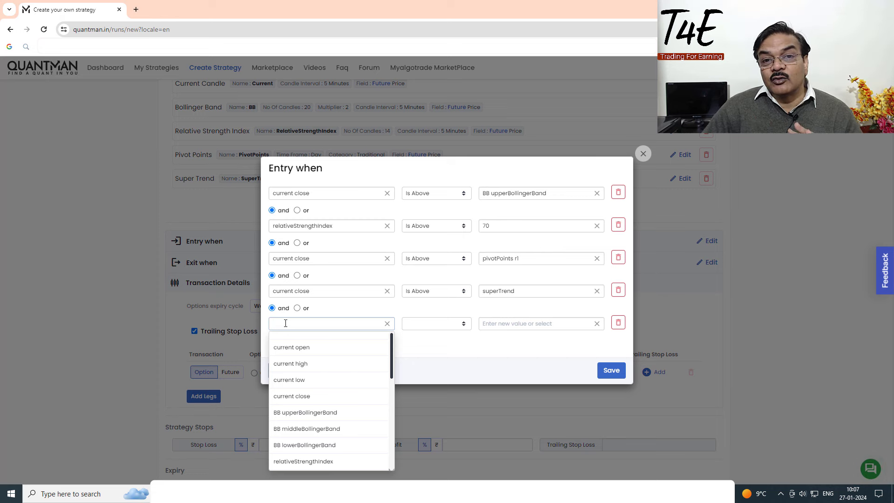
scroll(328, 387, down, 6)
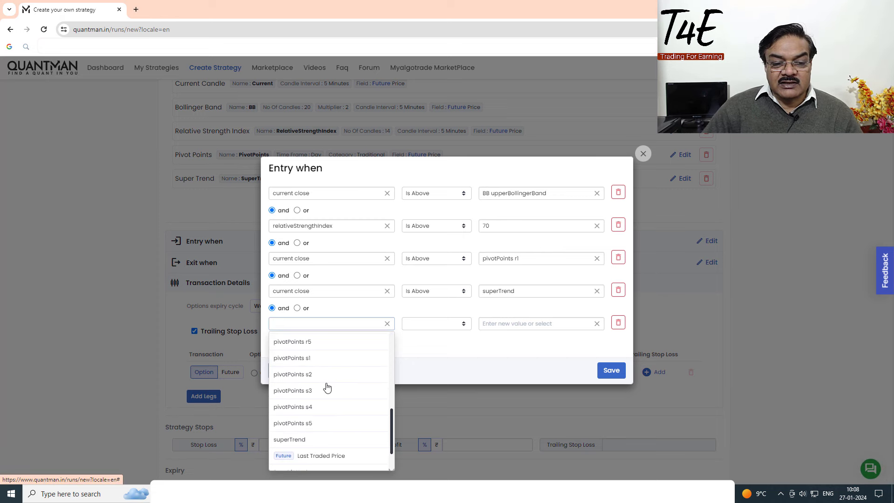
click(300, 446)
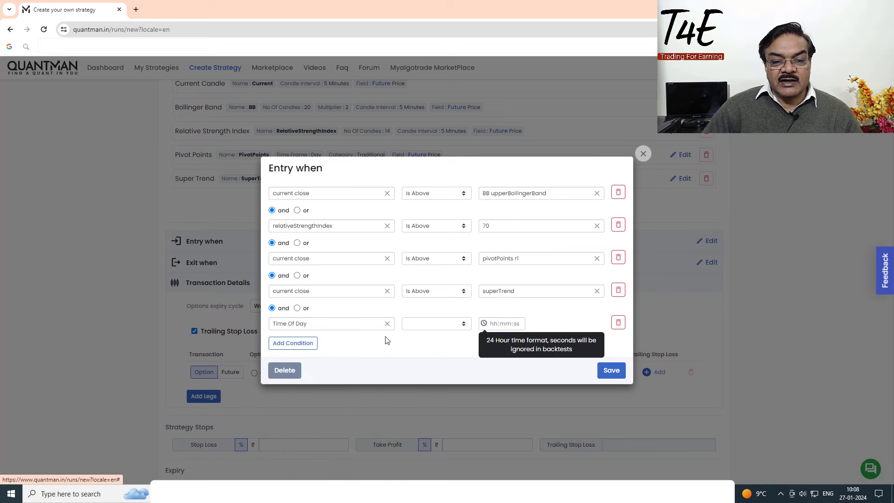
click(414, 327)
click(416, 342)
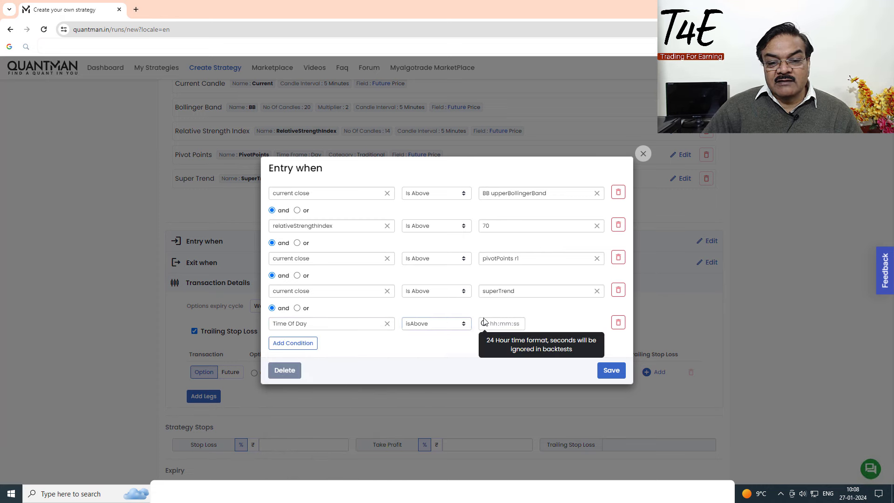
click(494, 324)
text(09)
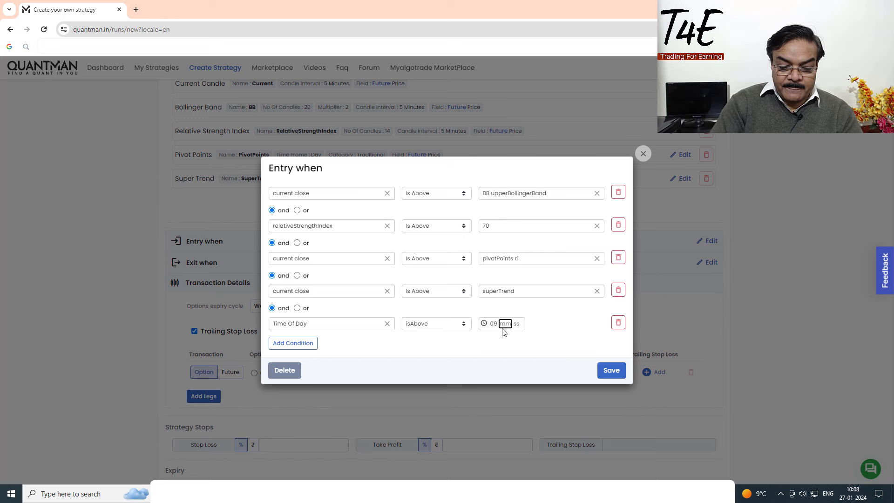
text(:30:00)
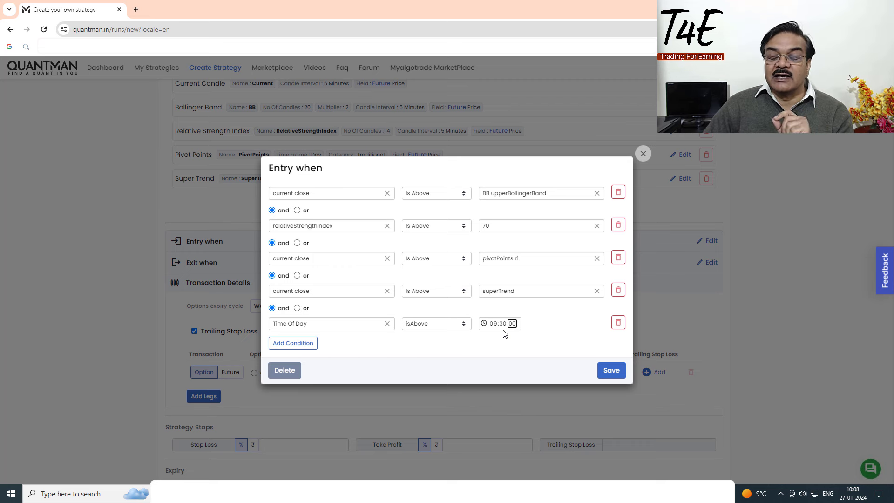
click(612, 370)
Step: Set the first exit condition to current close Is Below BB middleBollingerBand
scroll(474, 317, down, 2)
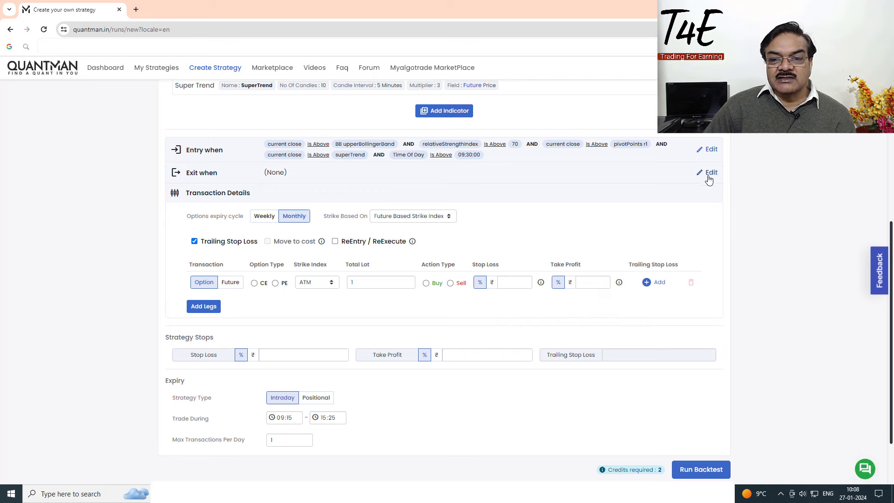
click(711, 172)
click(296, 259)
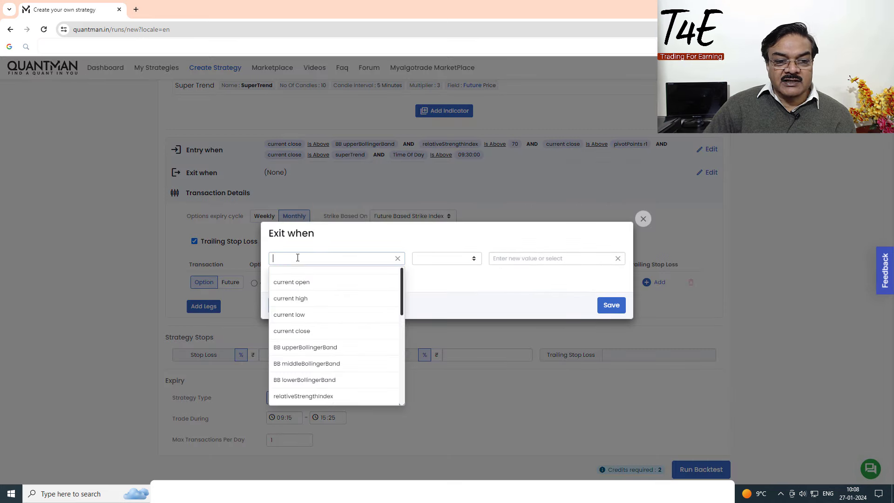
click(302, 332)
click(451, 257)
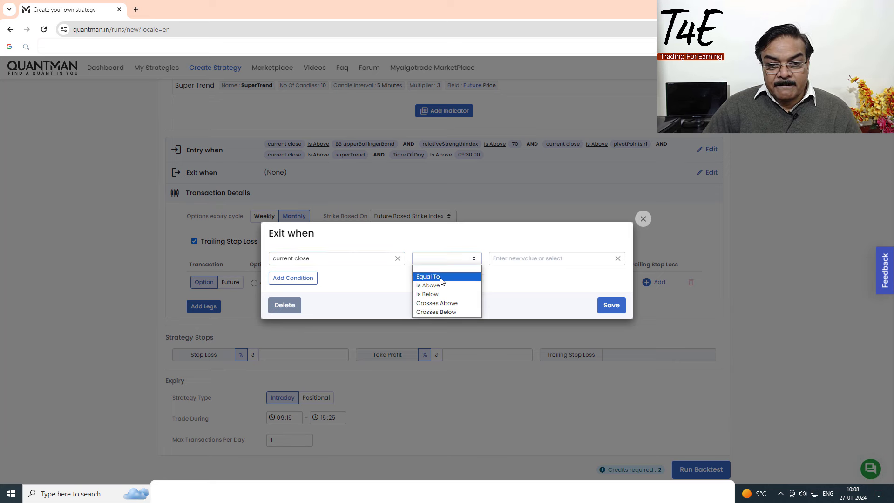
click(427, 293)
click(514, 258)
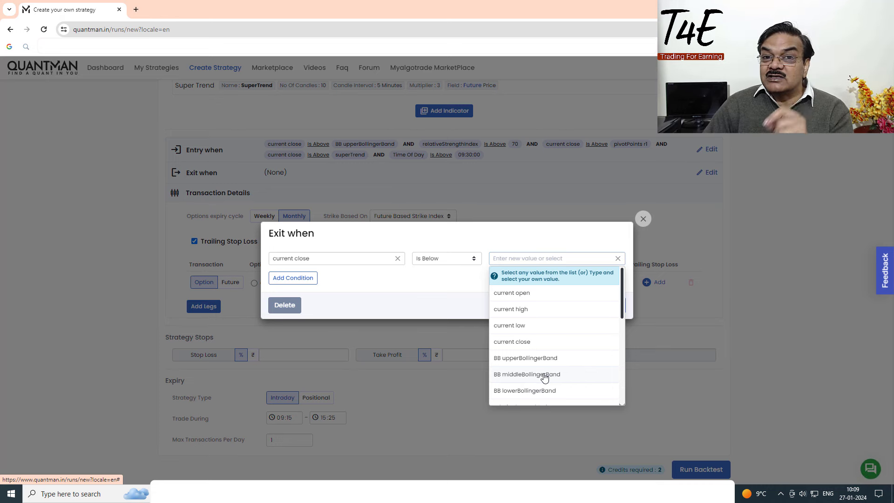
click(545, 376)
Step: Add a second exit condition joined with "or", current close Is Below superTrend, and save the exit conditions
click(300, 279)
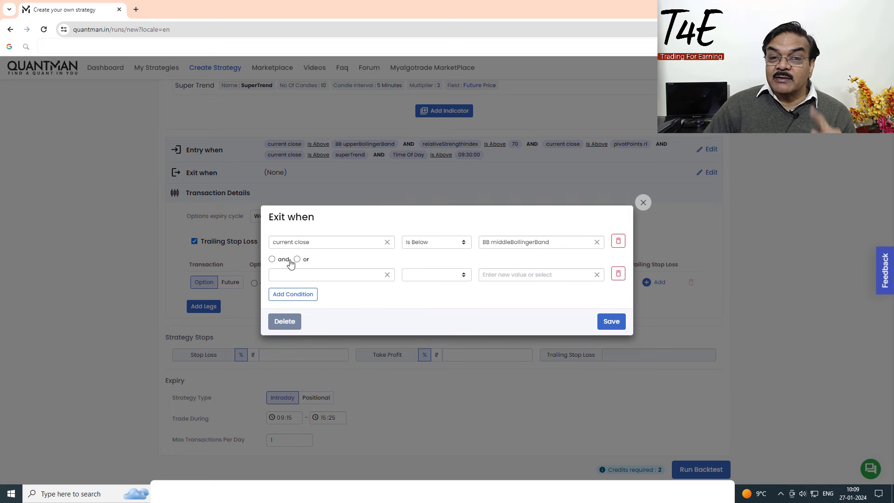
click(297, 260)
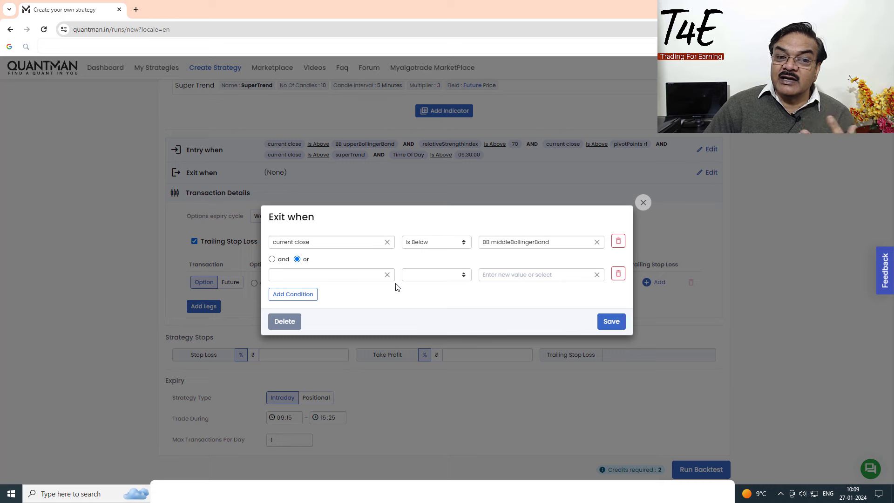
click(355, 276)
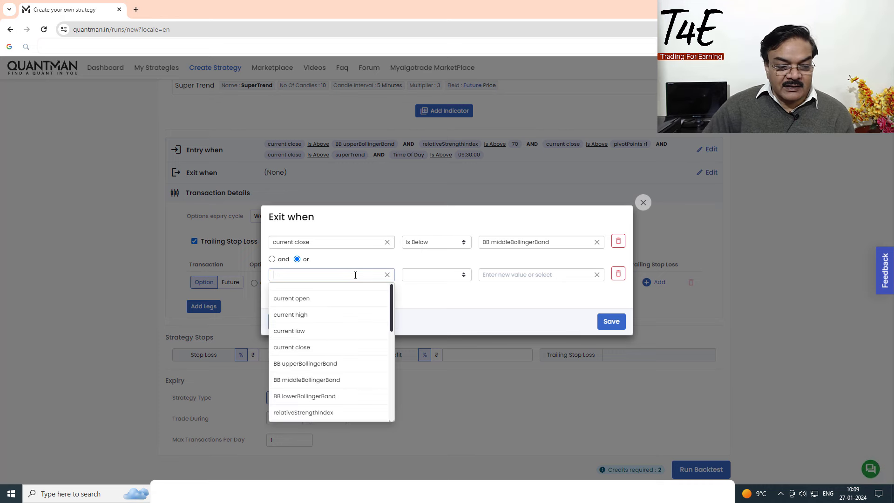
click(298, 348)
click(424, 277)
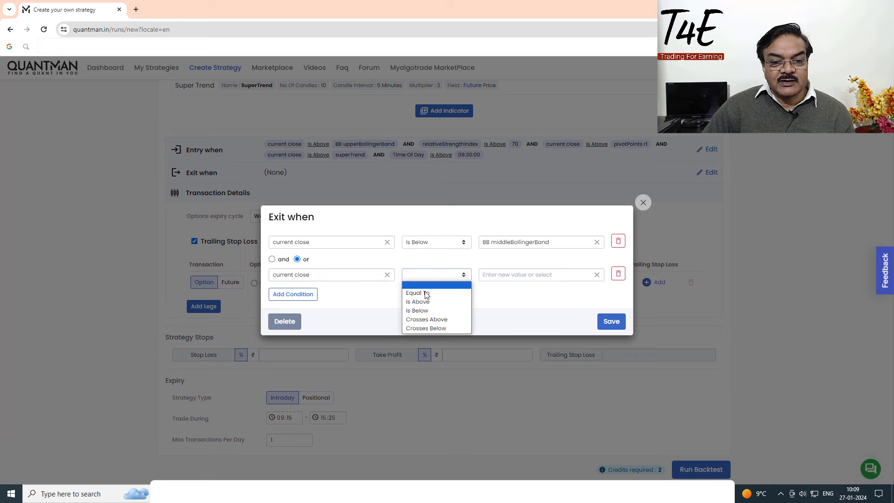
click(430, 311)
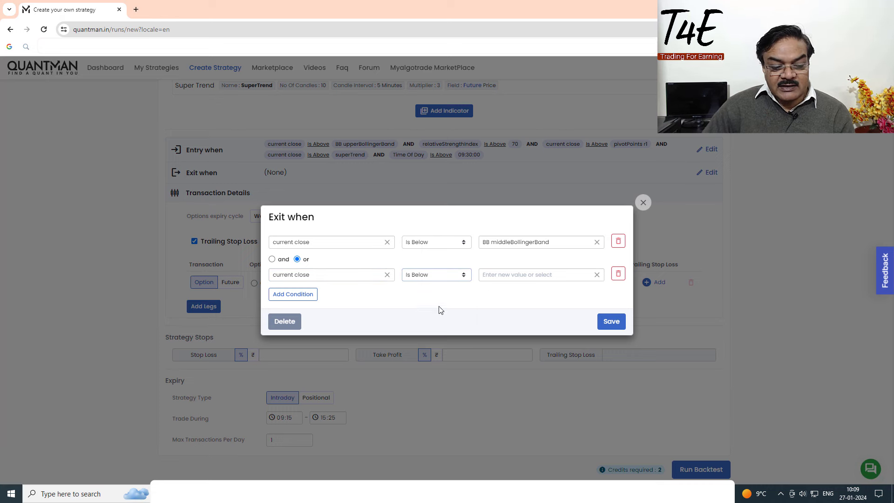
click(520, 275)
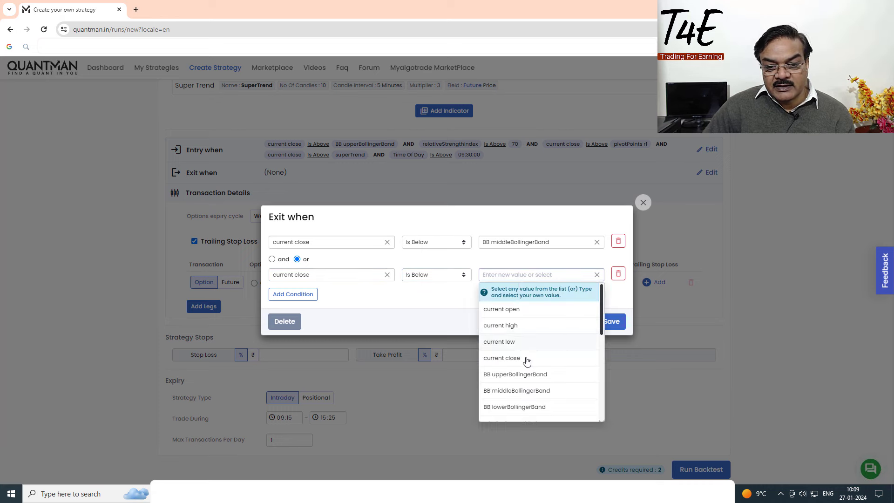
scroll(550, 385, down, 5)
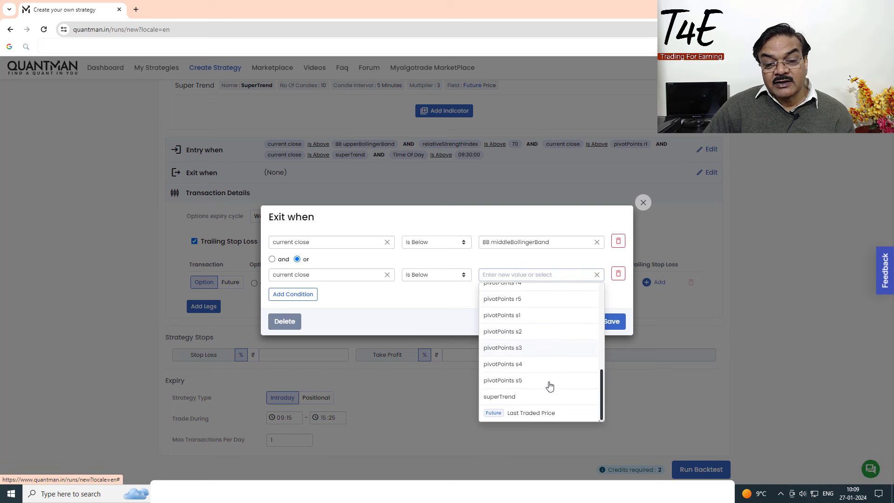
click(515, 397)
click(286, 295)
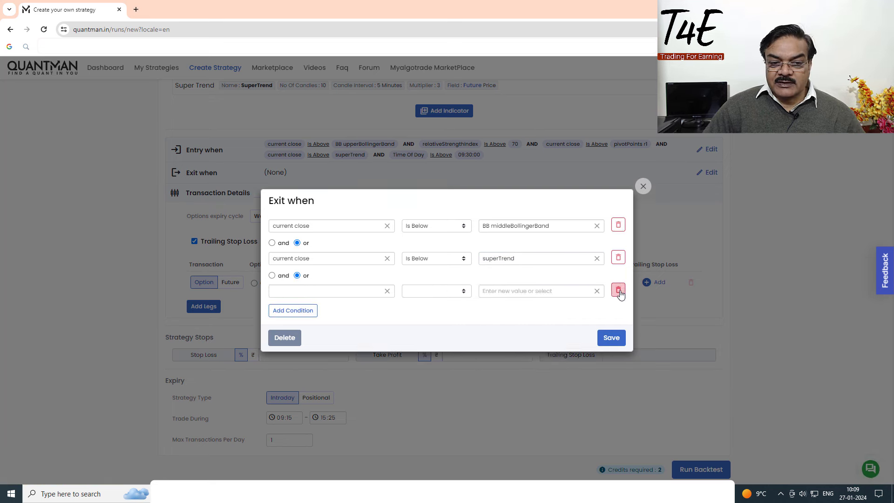
click(618, 289)
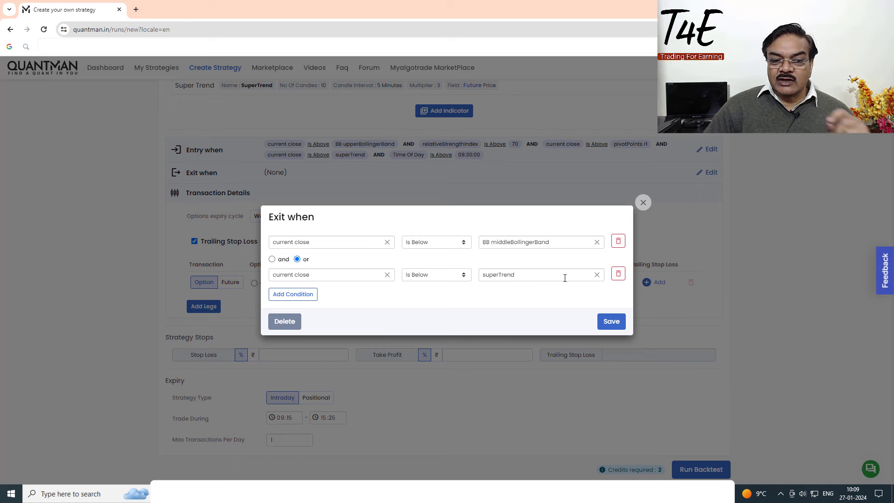
click(608, 325)
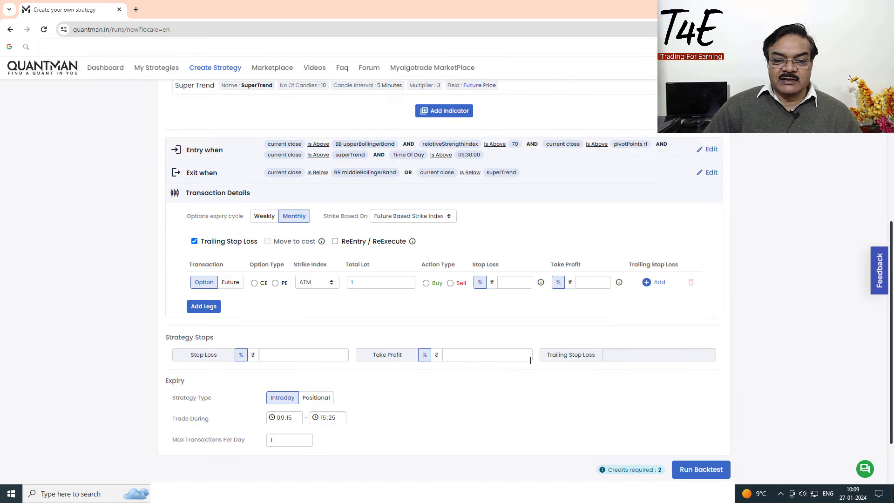
Step: Disable Trailing Stop Loss in the transaction details and base the strike on Premium
scroll(477, 369, down, 3)
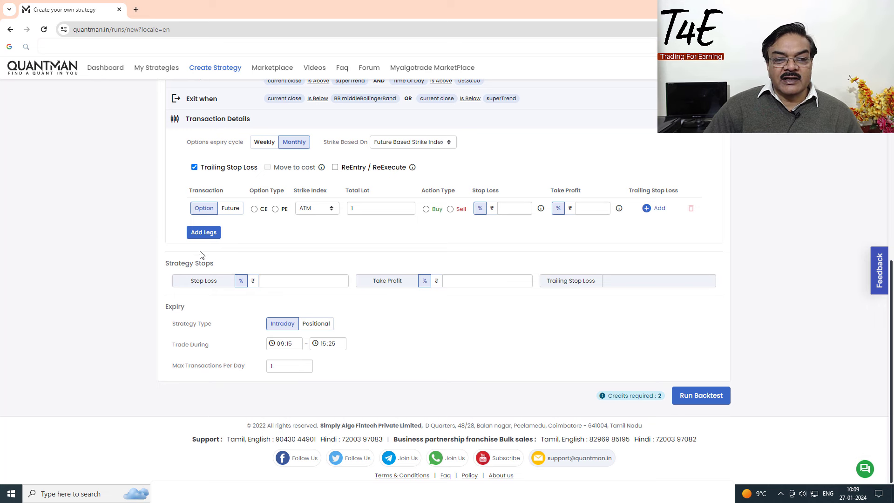
click(194, 168)
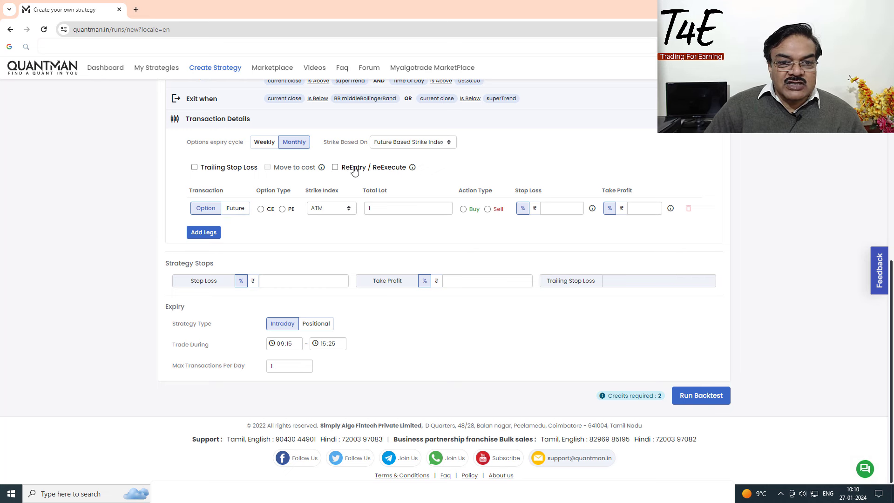
click(397, 141)
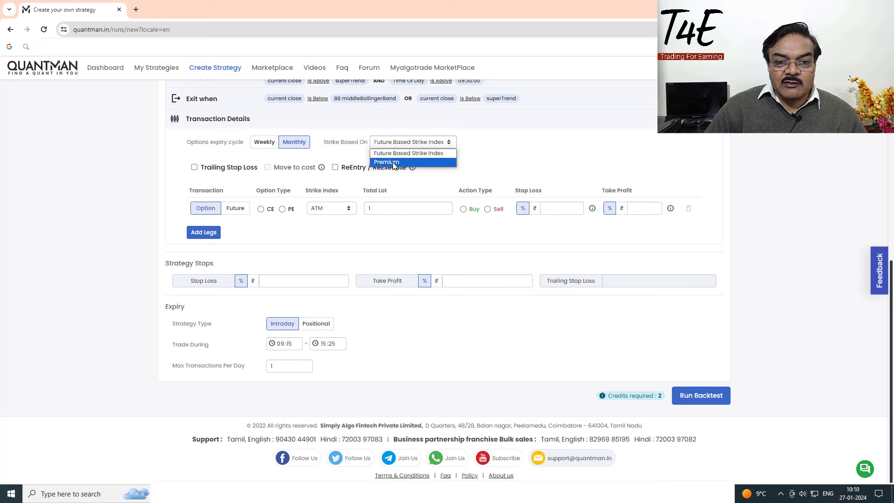
click(393, 163)
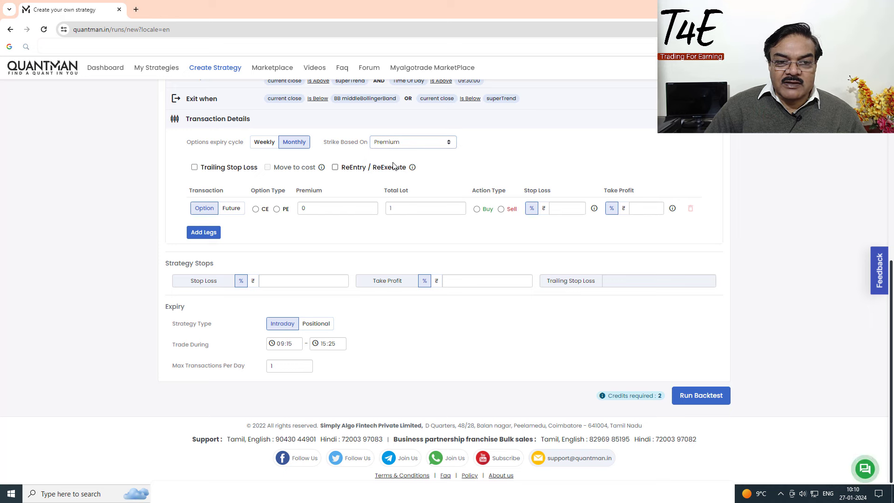
Step: Configure the option leg as a CE Buy with premium 400, weekly expiry cycle and 15 total lots
click(256, 209)
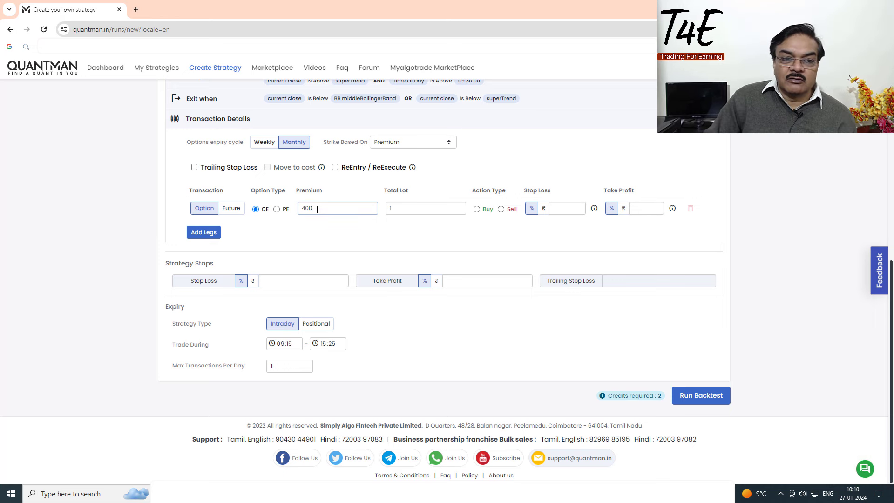
click(268, 146)
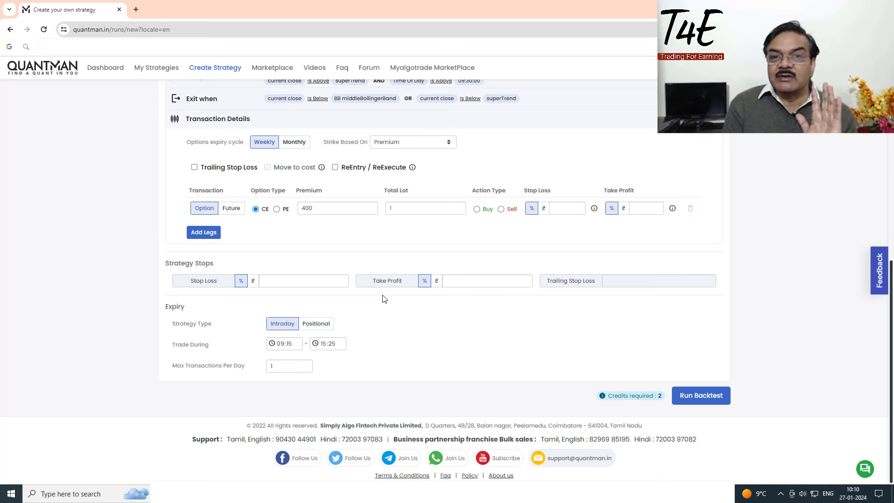
click(398, 208)
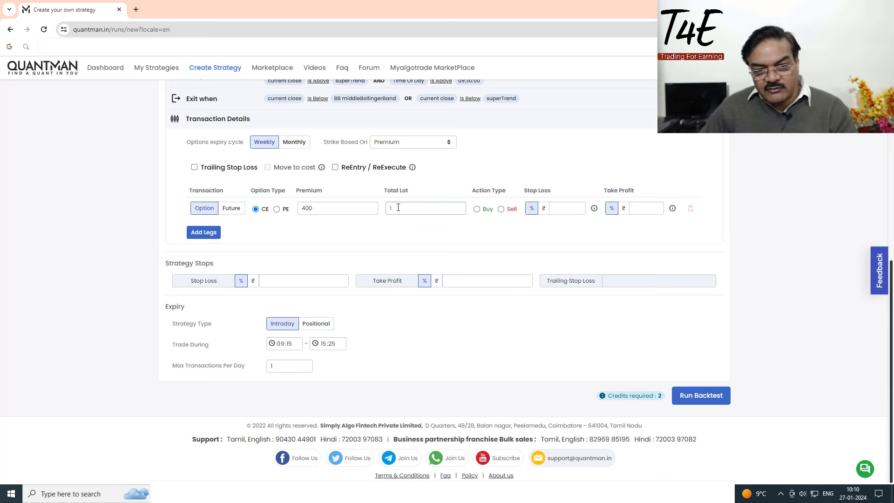
text(5)
click(477, 209)
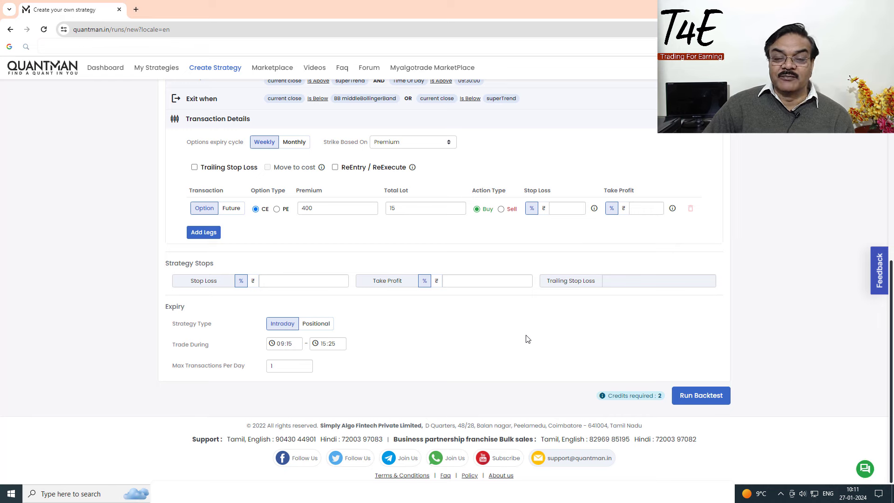
Step: Set the maximum transactions per day to 3 in the Expiry settings
scroll(527, 339, up, 1)
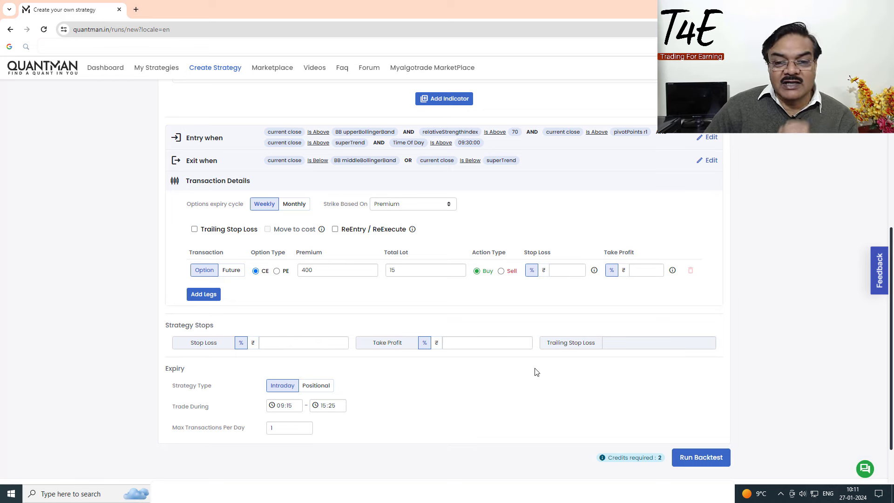
scroll(536, 371, down, 2)
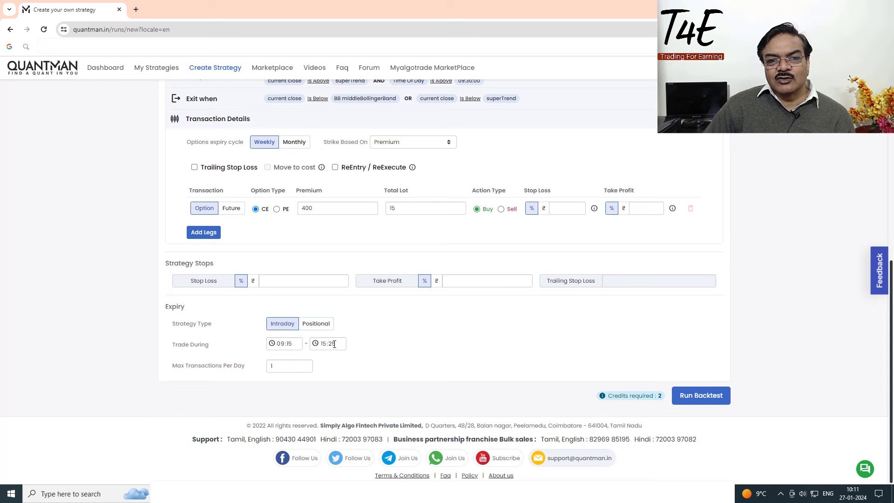
scroll(349, 219, up, 2)
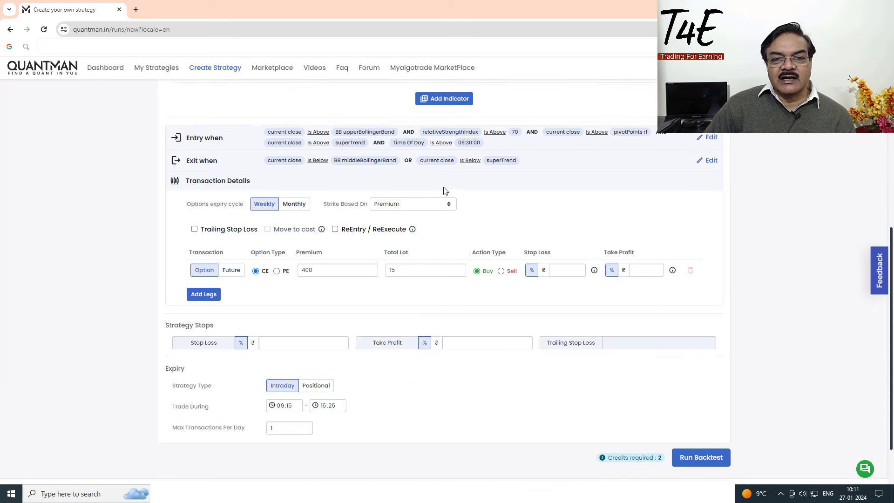
scroll(455, 383, down, 2)
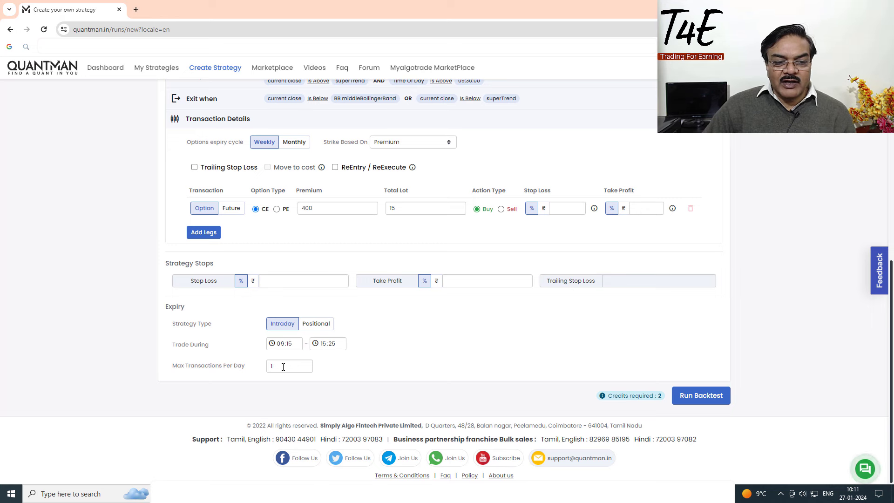
key(BackSpace)
text(3)
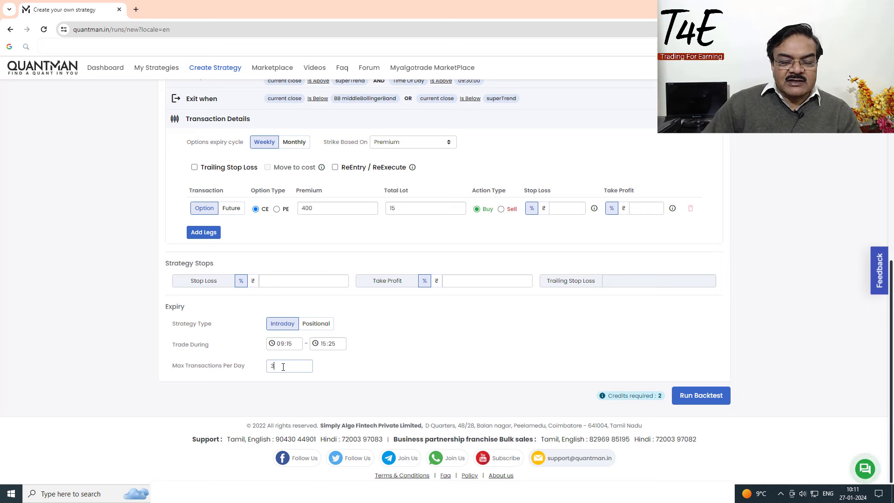
click(442, 361)
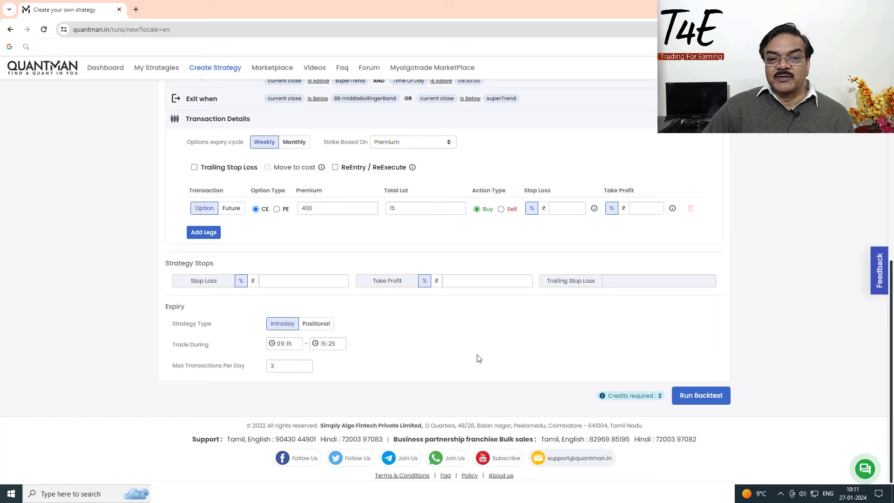
Step: Review the whole strategy form, from instrument and indicators to entry and exit conditions, transaction details and expiry settings
scroll(479, 358, up, 15)
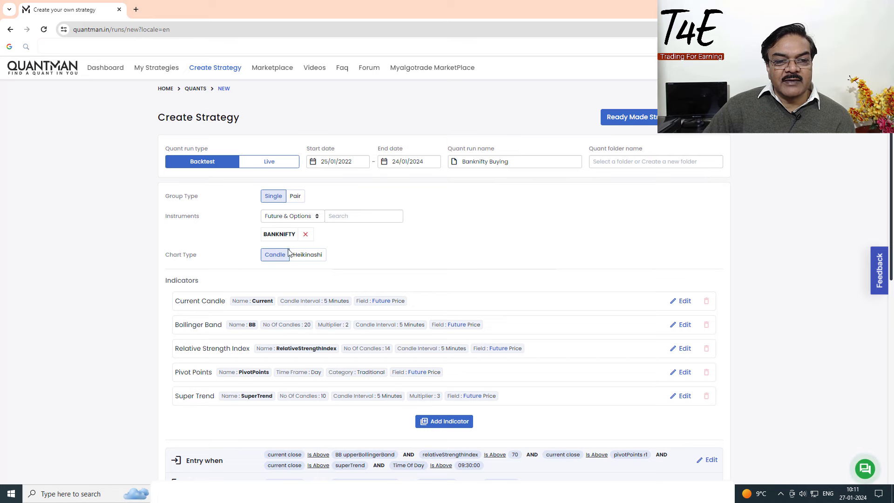
scroll(610, 336, down, 4)
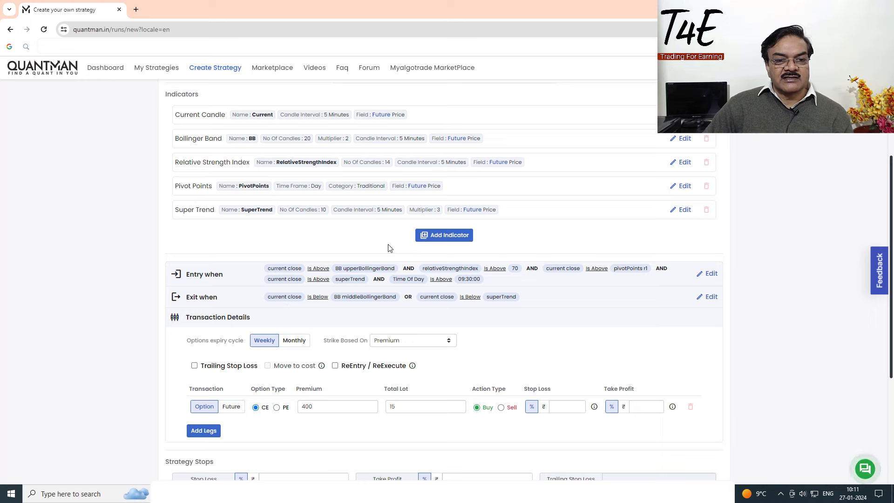
scroll(451, 432, down, 3)
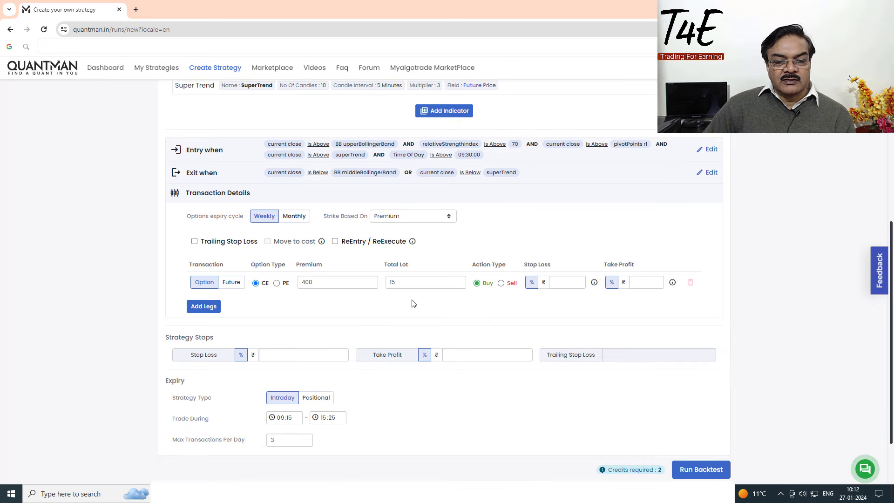
scroll(507, 397, down, 3)
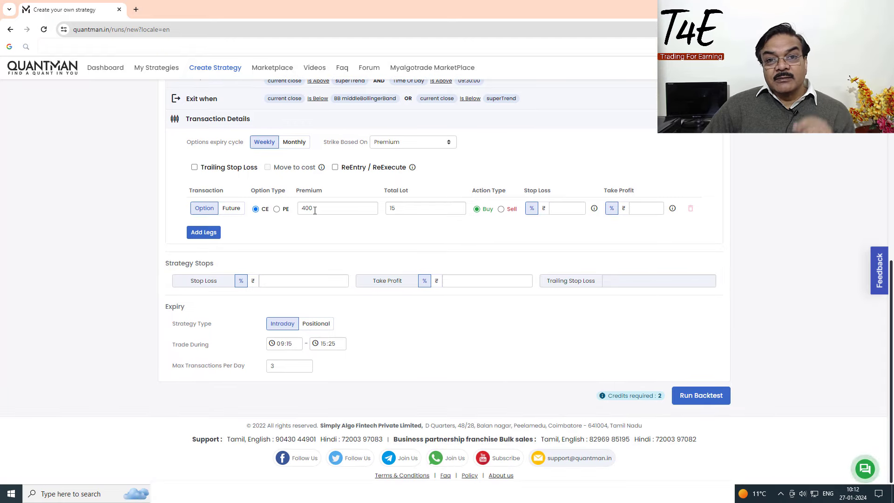
scroll(494, 323, up, 3)
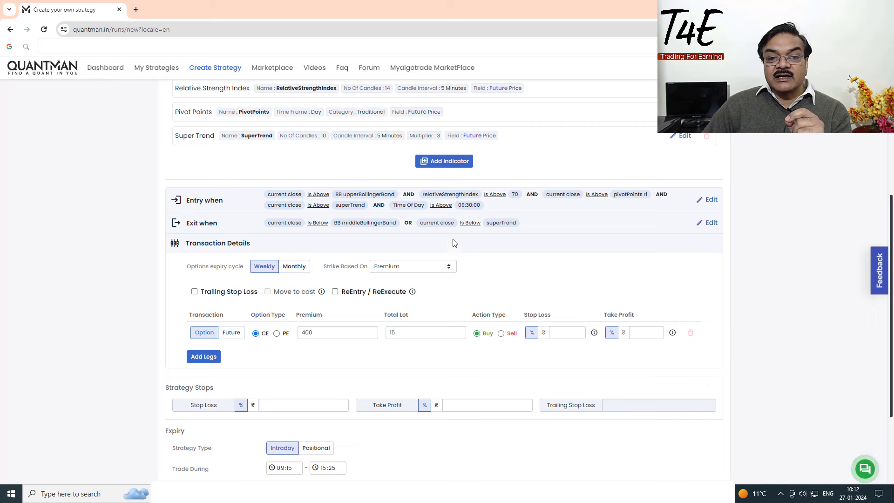
scroll(561, 453, down, 2)
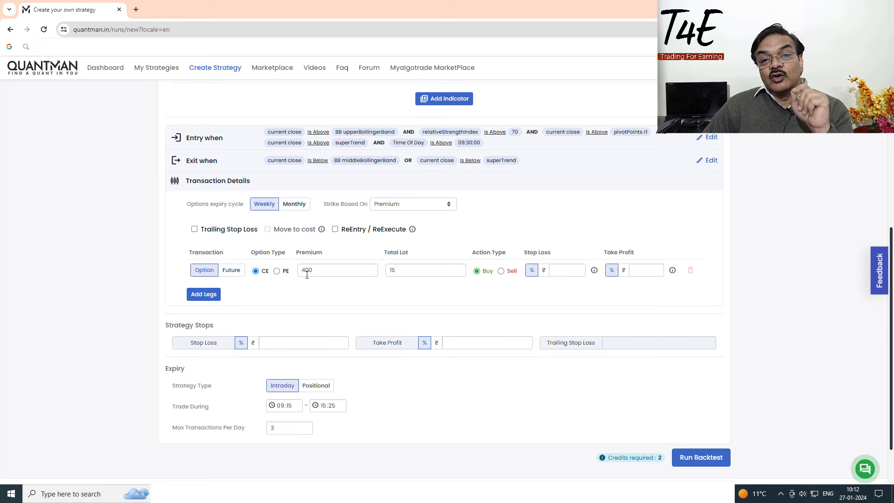
Step: Try basing the strike on Future Based Strike Index and browse the available ITM, ATM and OTM strike choices
click(429, 205)
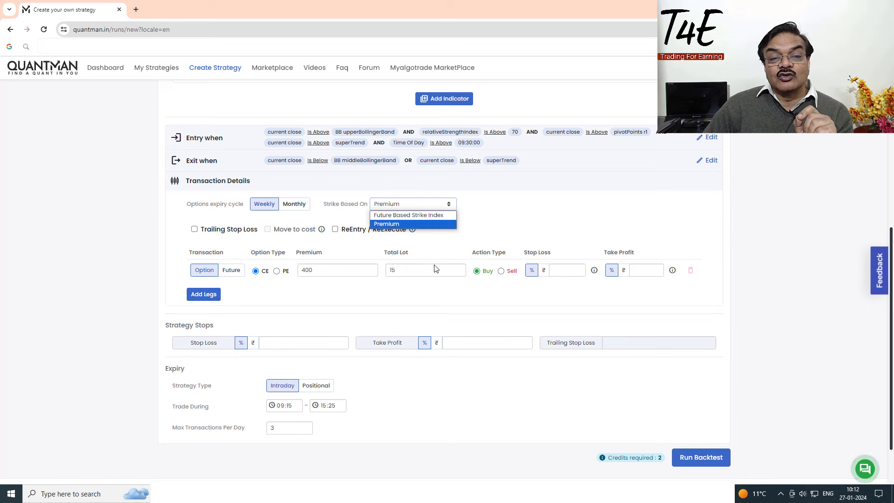
click(420, 217)
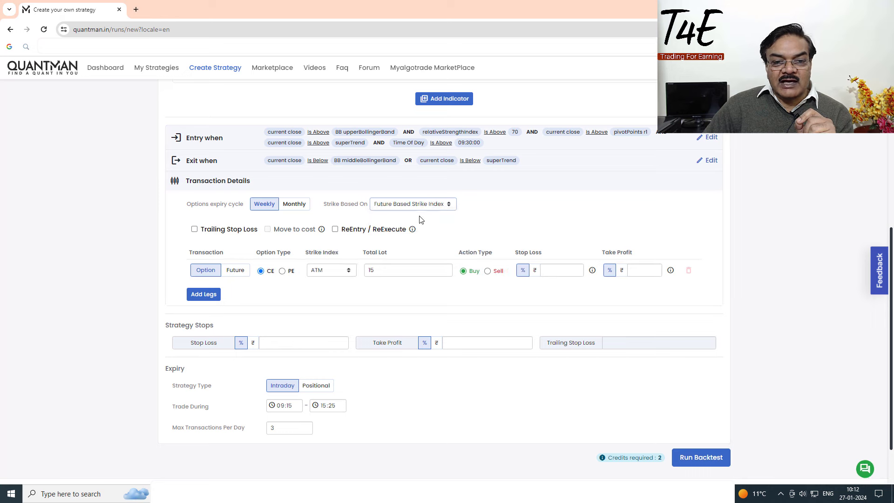
click(347, 270)
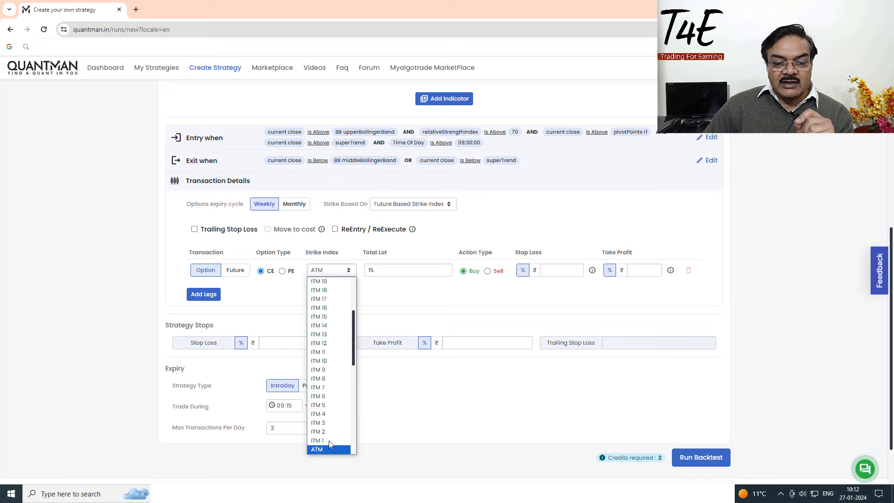
scroll(331, 437, up, 5)
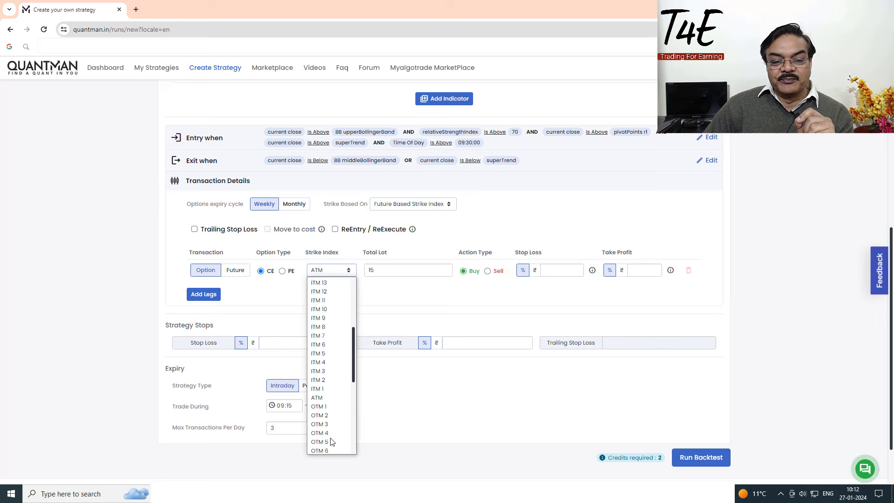
Step: Base the strike on Premium with a value of 400 and run the backtest
click(442, 203)
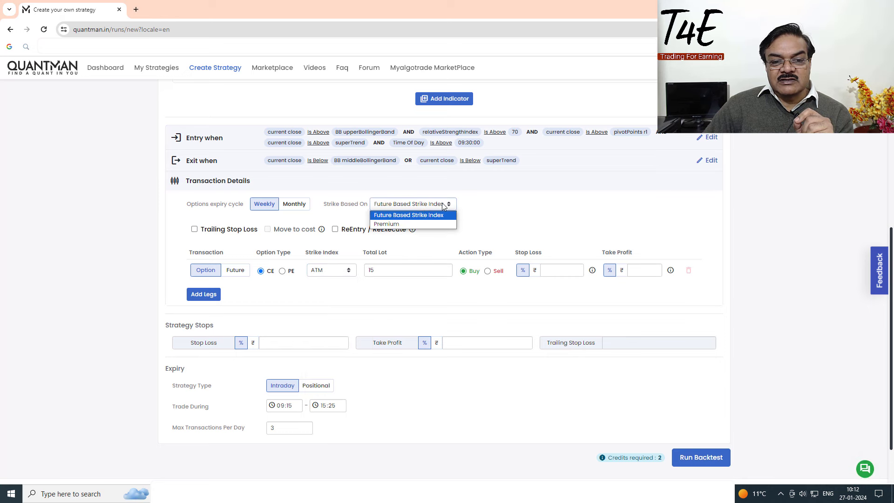
click(394, 225)
click(322, 270)
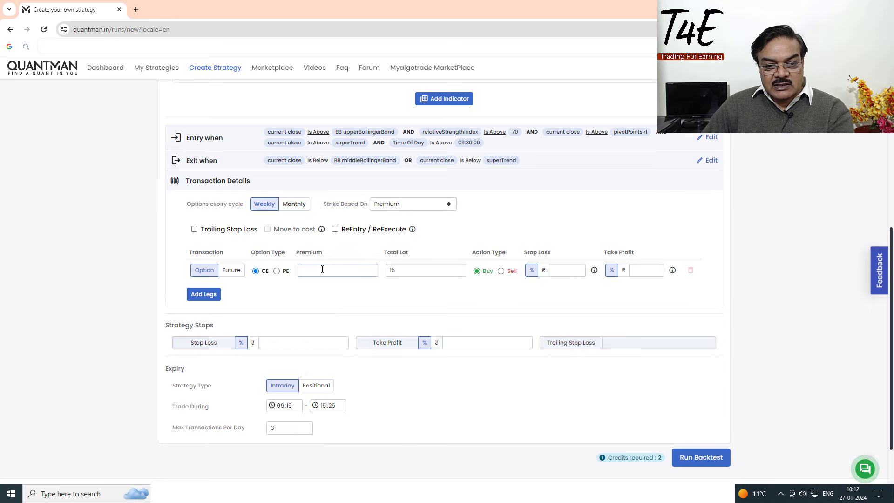
text(400)
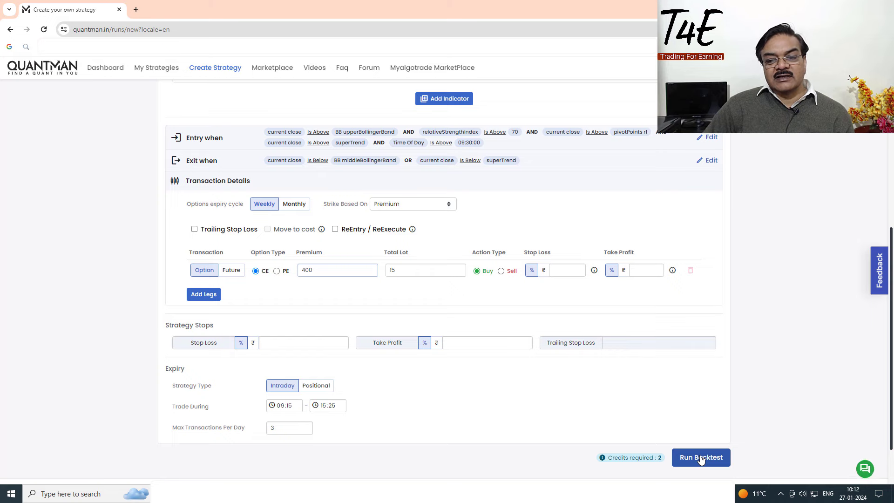
click(700, 457)
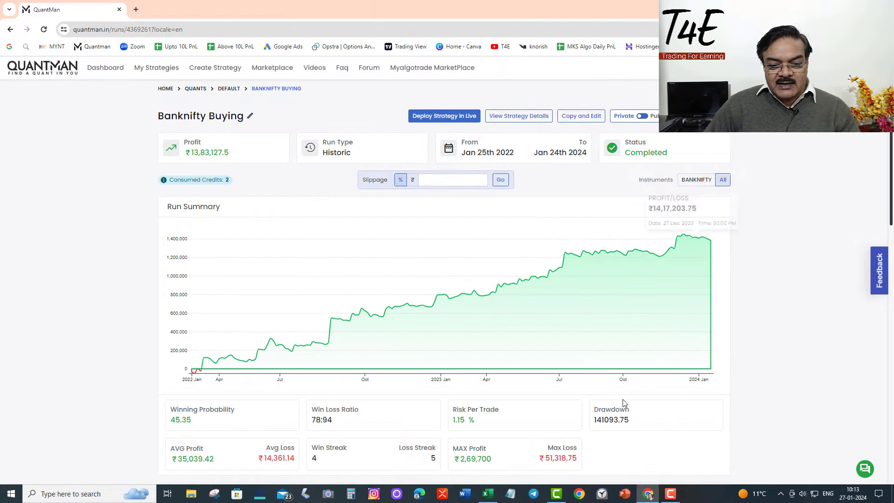
Step: Switch to the blank Excel workbook and enlarge the sheet view to 140%
click(489, 494)
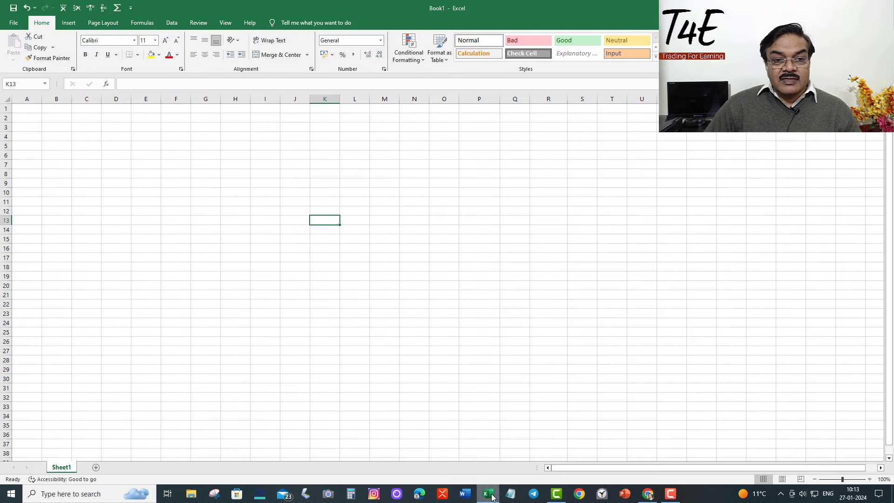
click(870, 479)
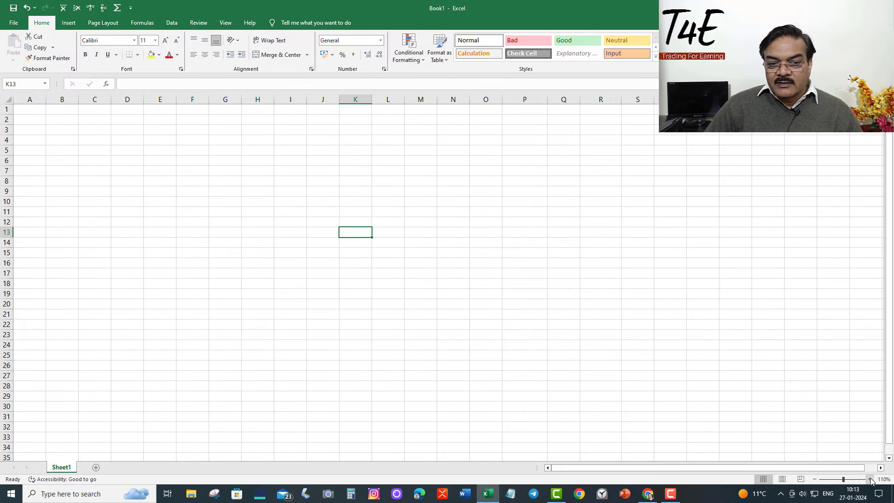
click(870, 479)
click(870, 479)
click(870, 479)
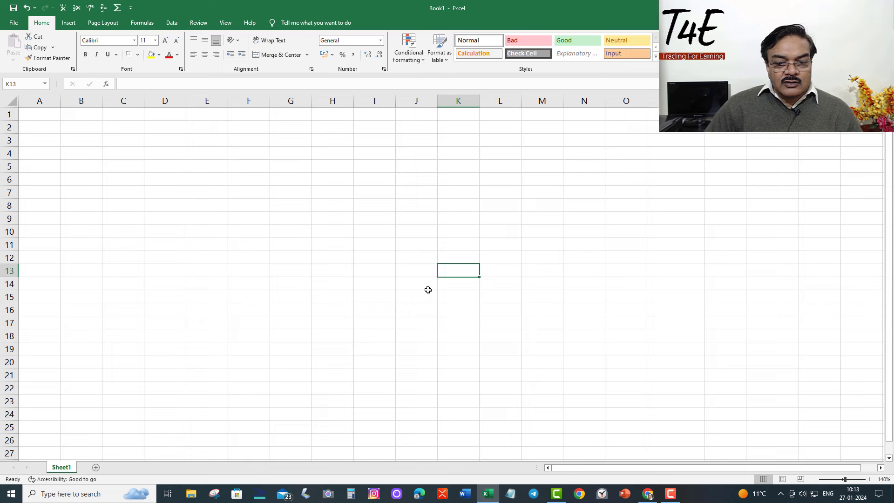
Step: Check the backtest's profit in the browser, then return to Excel and enter the heading Investment in cell D4
click(650, 495)
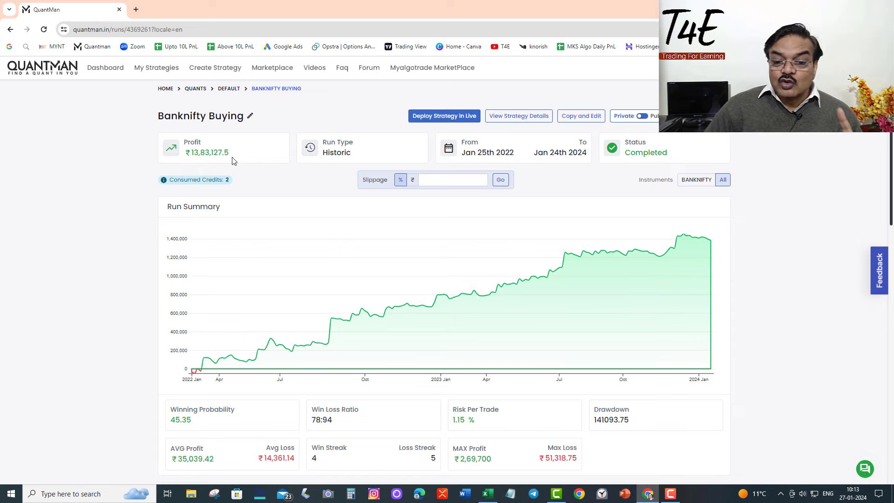
click(488, 499)
click(173, 147)
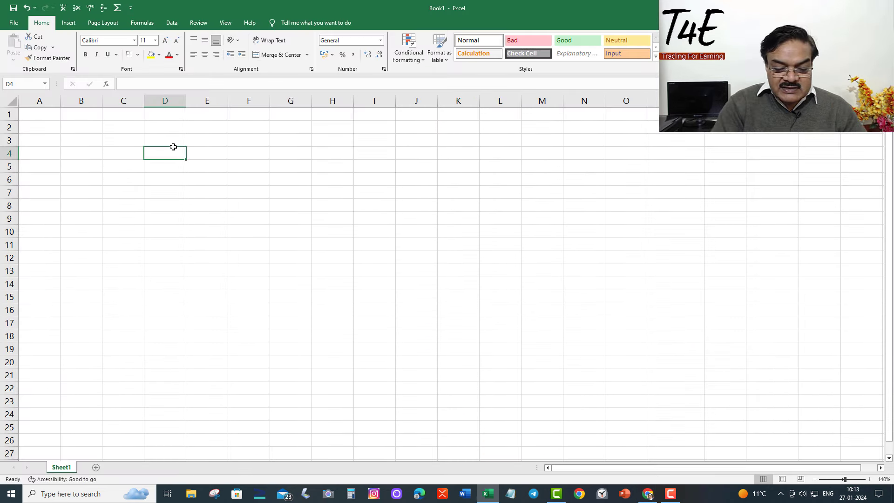
text(iNVEST)
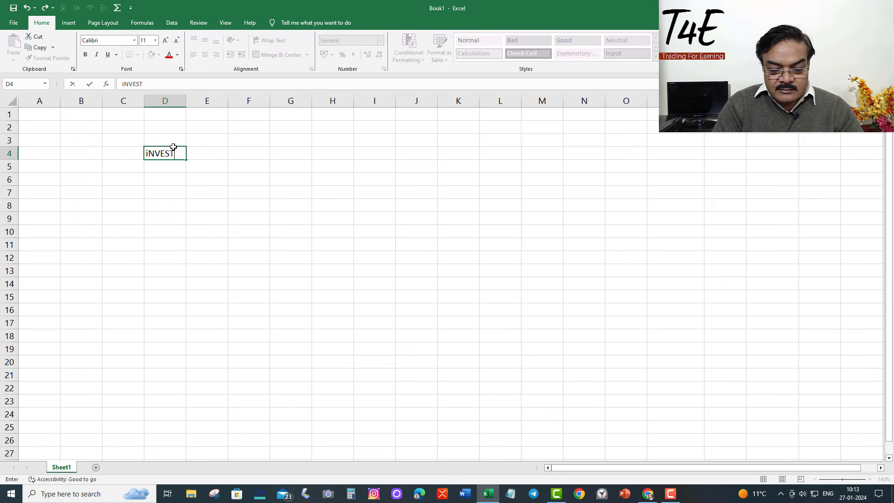
text(MENT)
key(Return)
key(Return)
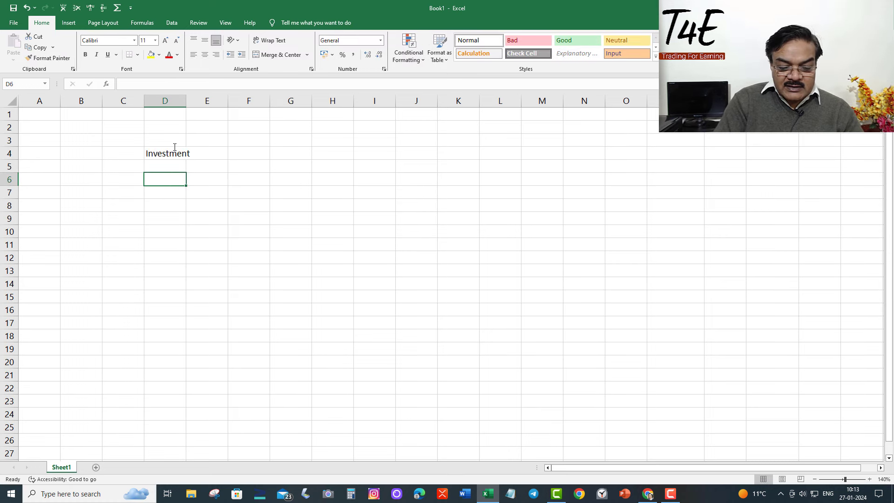
Step: Enter the investment figures 15, 15 and 400 in cells D6, E6 and F6
text(15)
key(Tab)
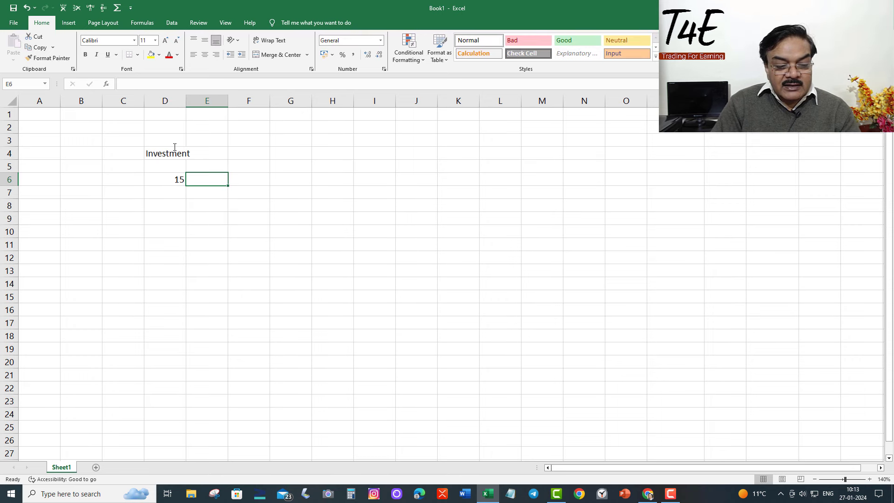
text(15)
key(Tab)
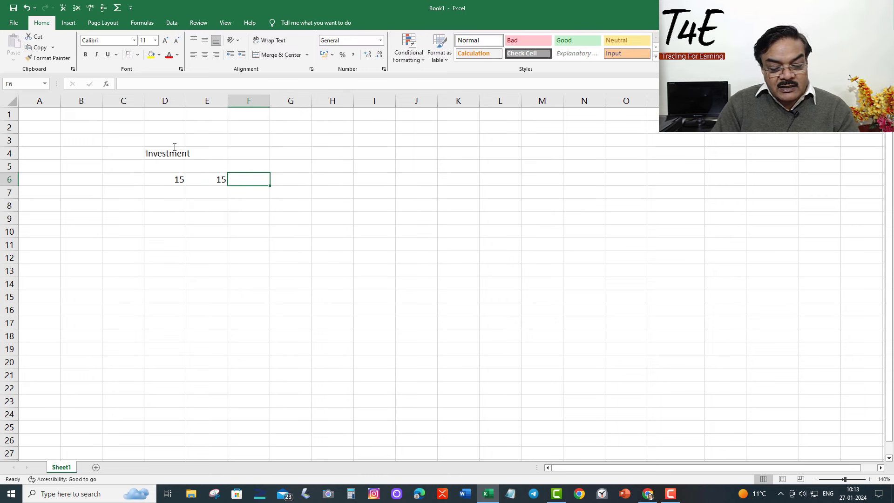
text(400)
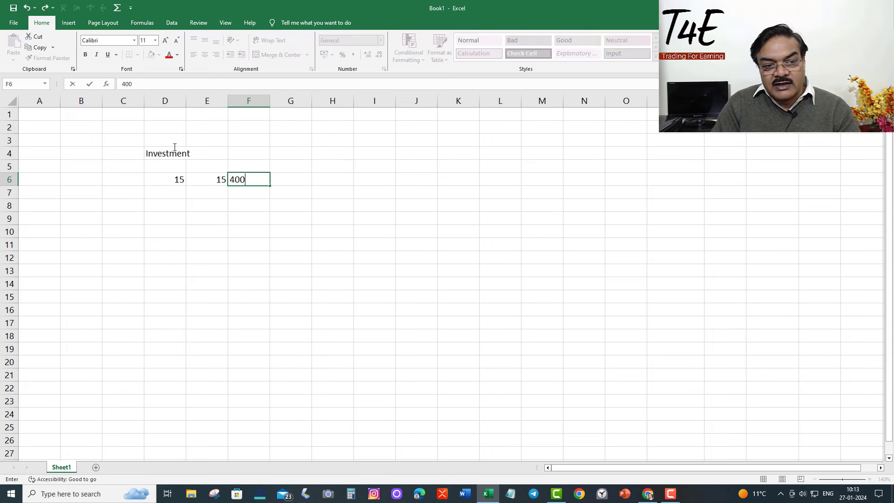
key(Tab)
Step: Calculate the investment in cell G6 with the formula =D6*E6*F6
text(=)
key(Left)
key(Left)
key(Left)
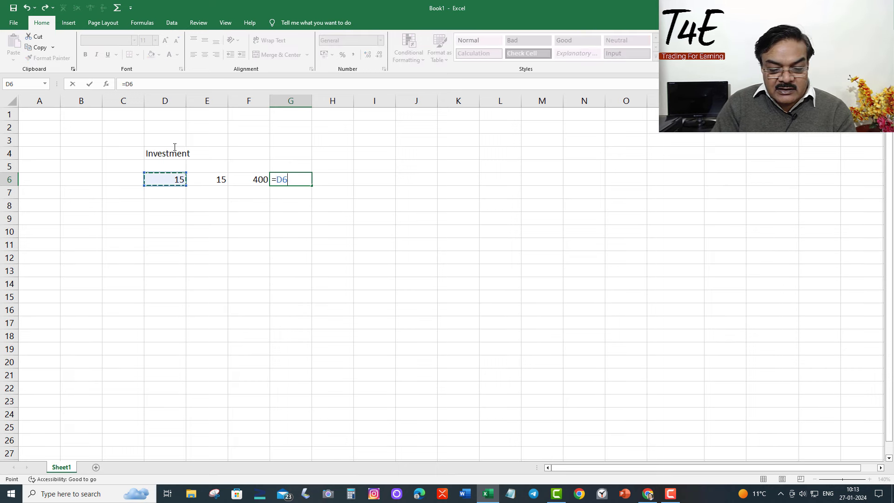
text(*)
key(Left)
key(Left)
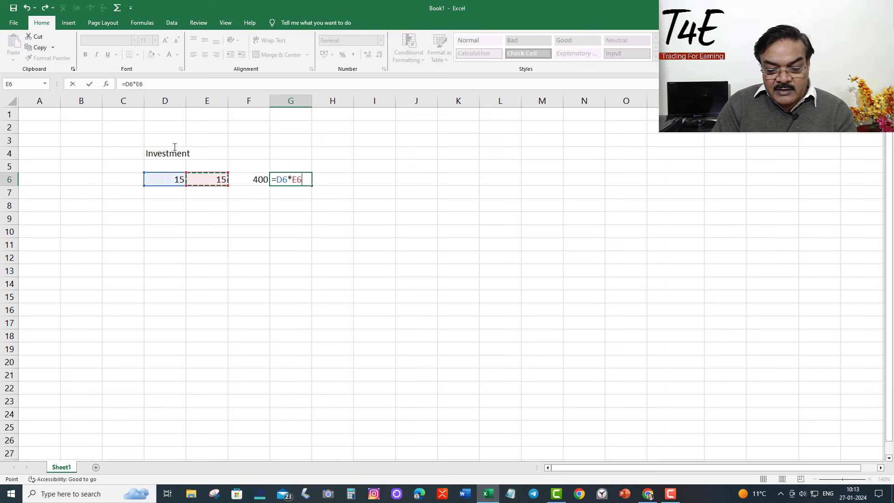
text(*)
key(Left)
key(Return)
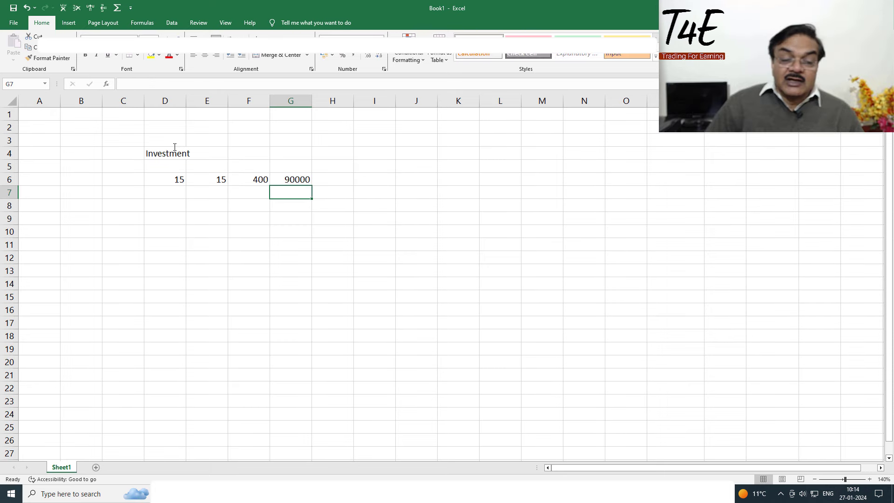
Step: Check the Banknifty Buying run summary in the browser and return to the Excel worksheet
key(alt+Tab)
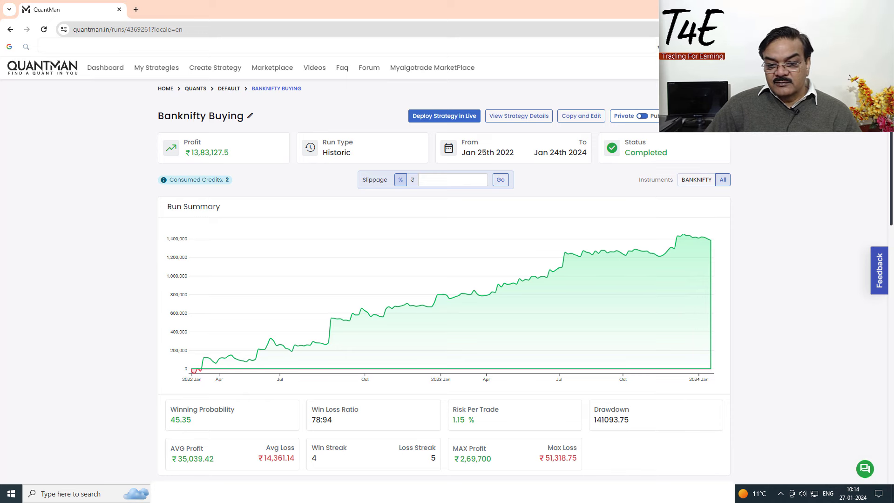
key(alt+Tab)
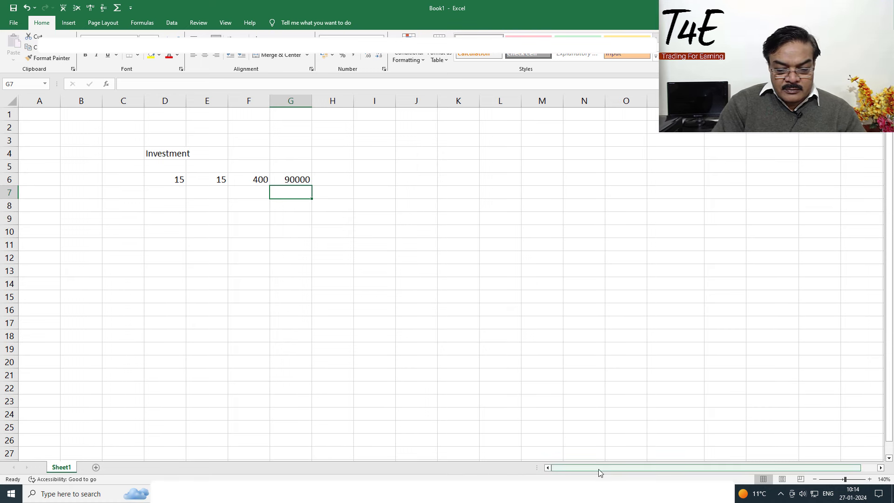
Step: Enter 141000 in cell G7 and total the investment in cell G9 with =SUM(G6:G8)
text(141000)
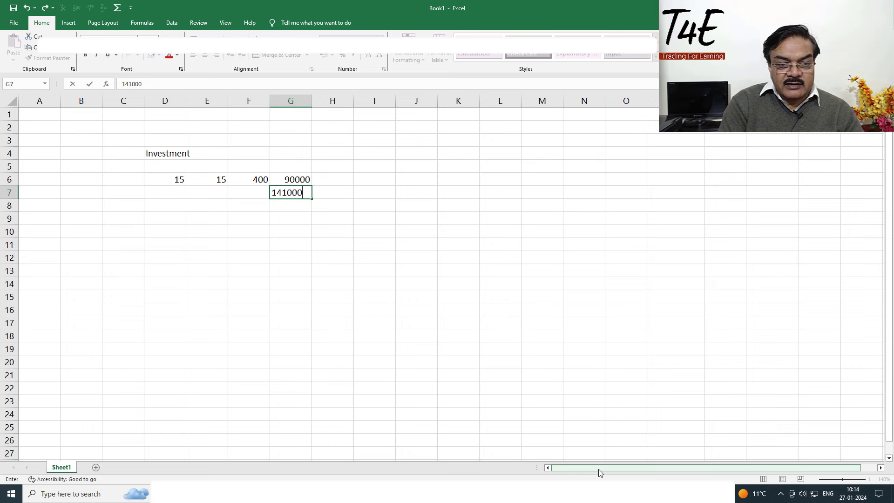
key(Return)
key(Return)
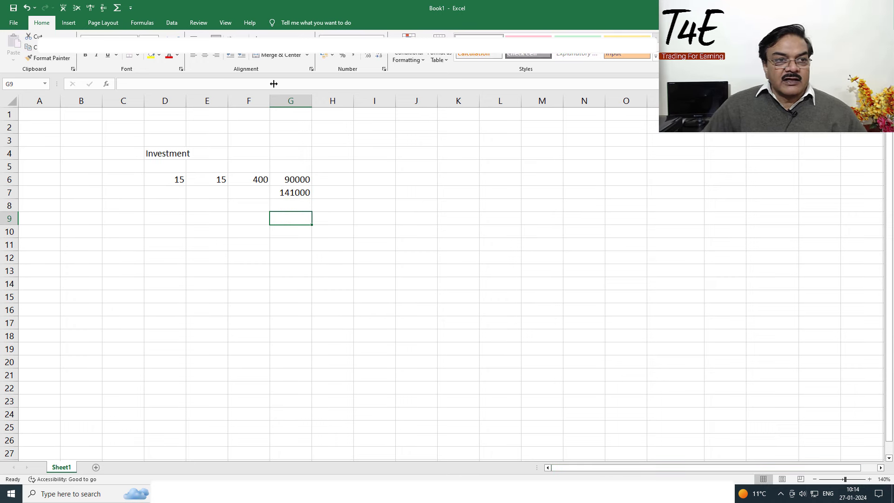
click(117, 7)
key(Return)
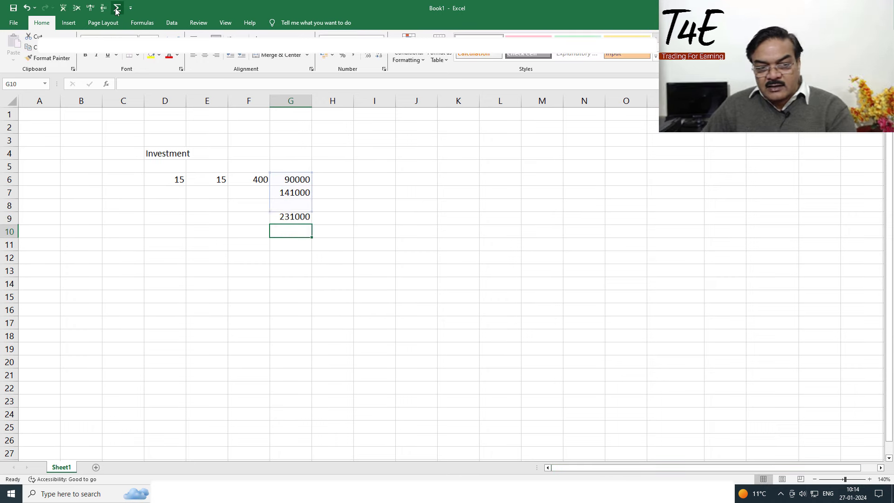
key(Up)
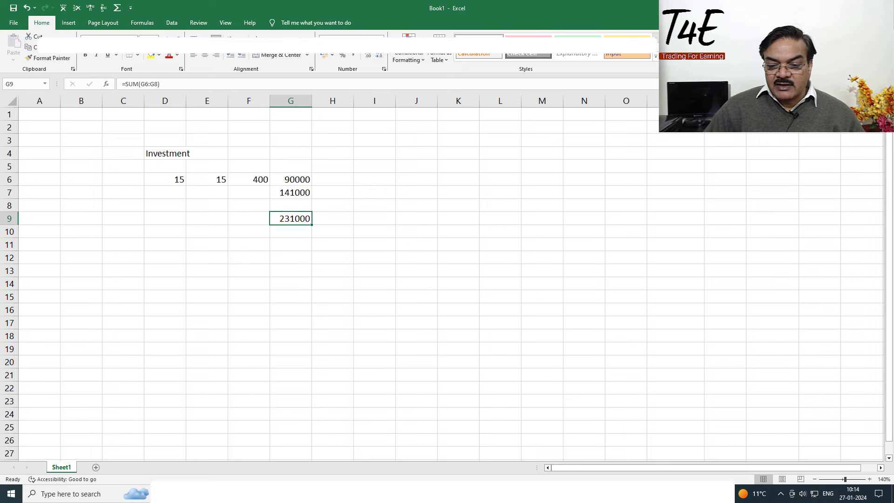
Step: Switch to the QuantMan run page in the browser and apply a slippage of 1.5% to the Banknifty Buying results
click(647, 449)
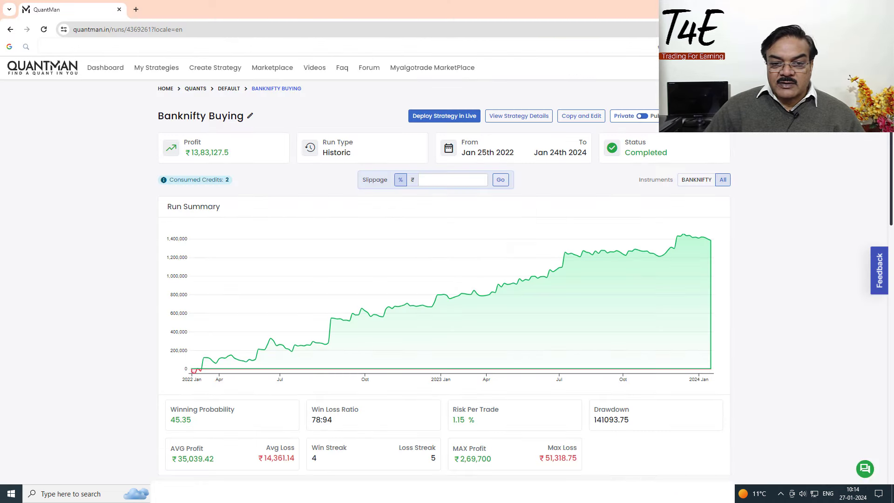
click(426, 180)
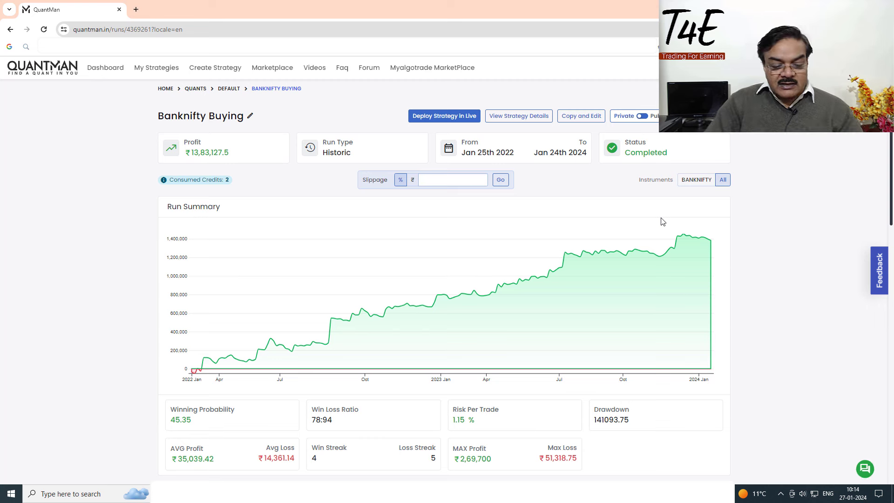
text(1.5)
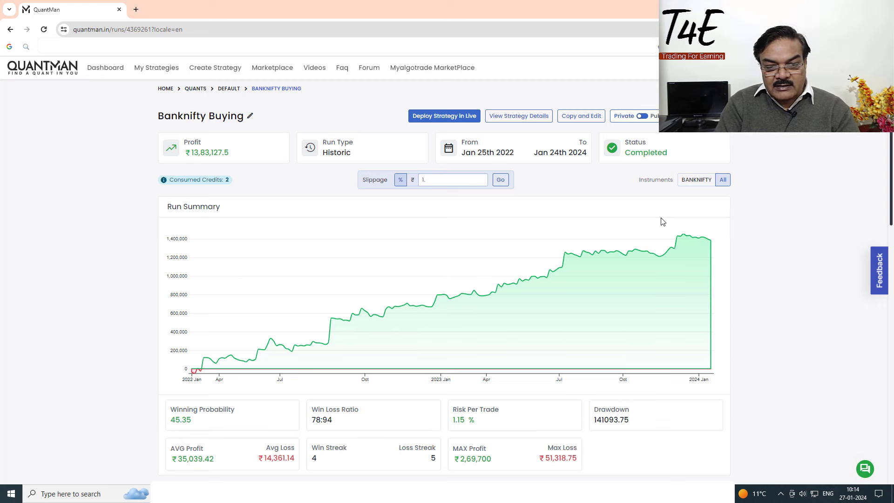
click(500, 181)
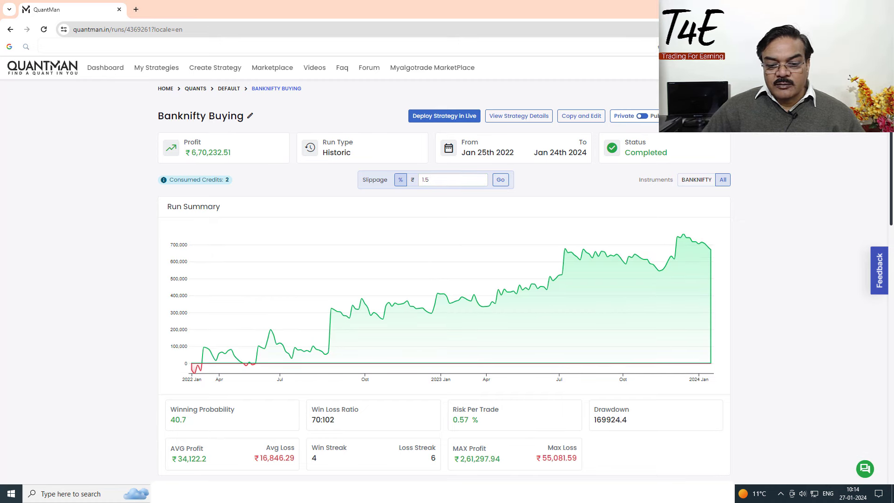
Step: Return to the Excel worksheet and enter the profit of 670000 in cell L6
key(alt+Tab)
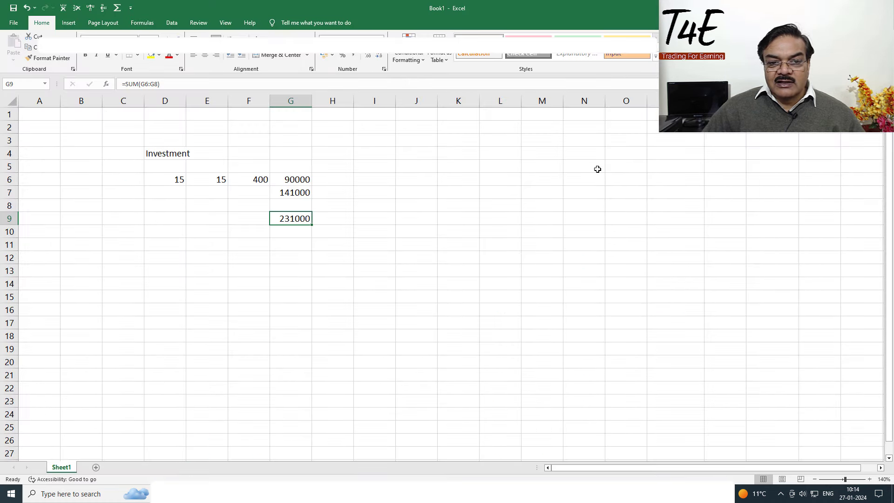
click(506, 178)
text(670)
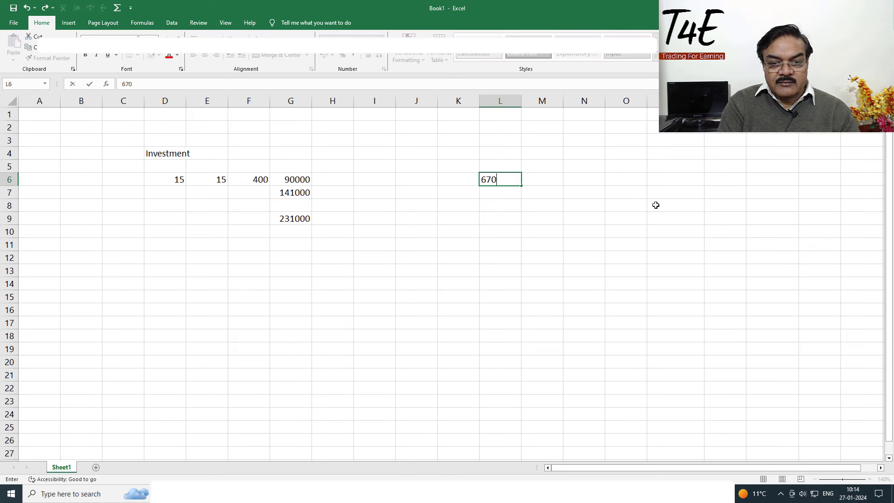
text(000)
key(Return)
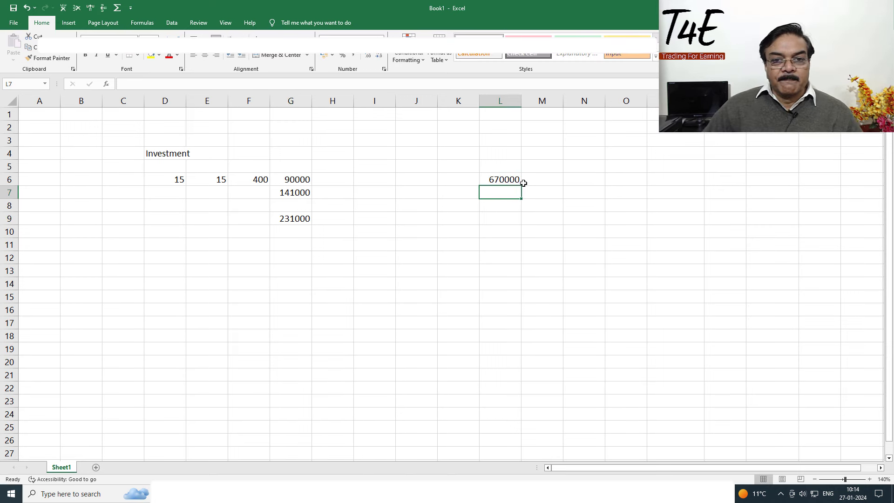
click(515, 181)
click(505, 194)
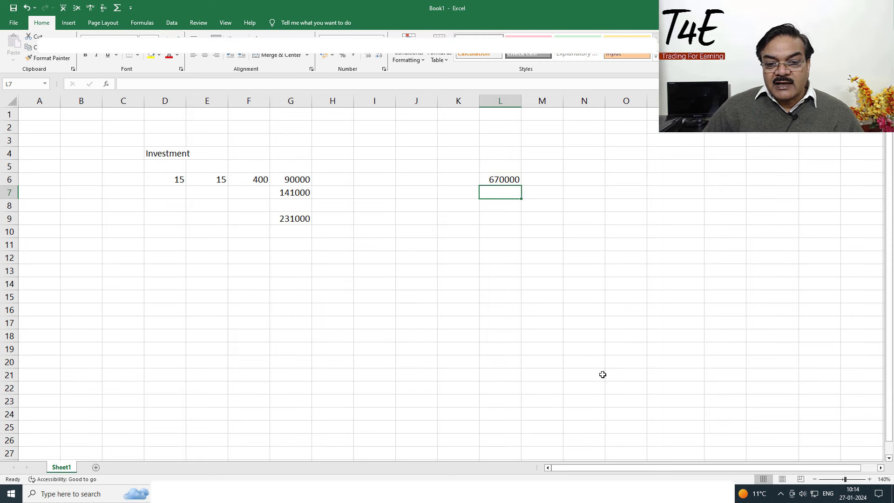
Step: Enter the labels brokerage in cell K7 and tax in cell K8
click(460, 194)
text(brokera)
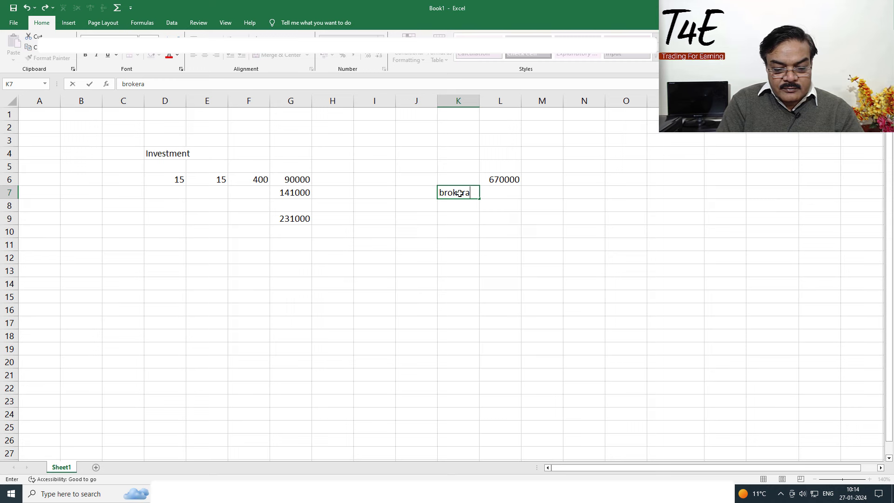
text(ge)
key(Return)
text(r)
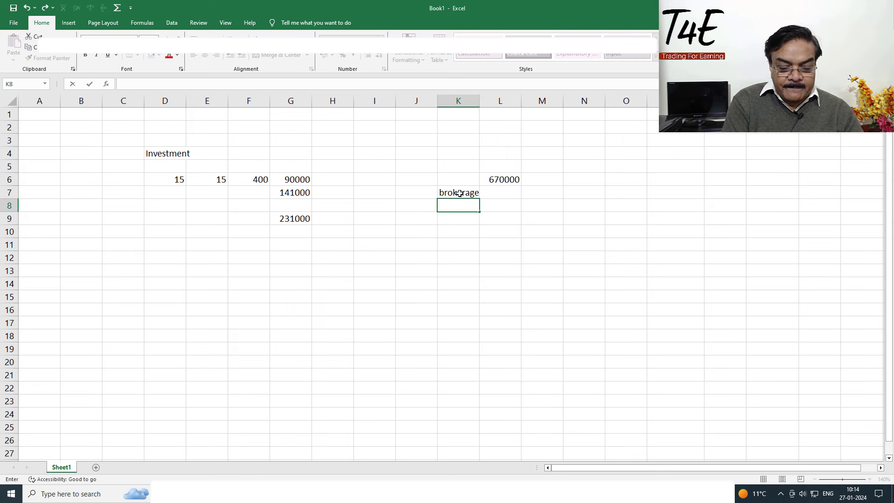
text(tax)
key(Return)
key(Up)
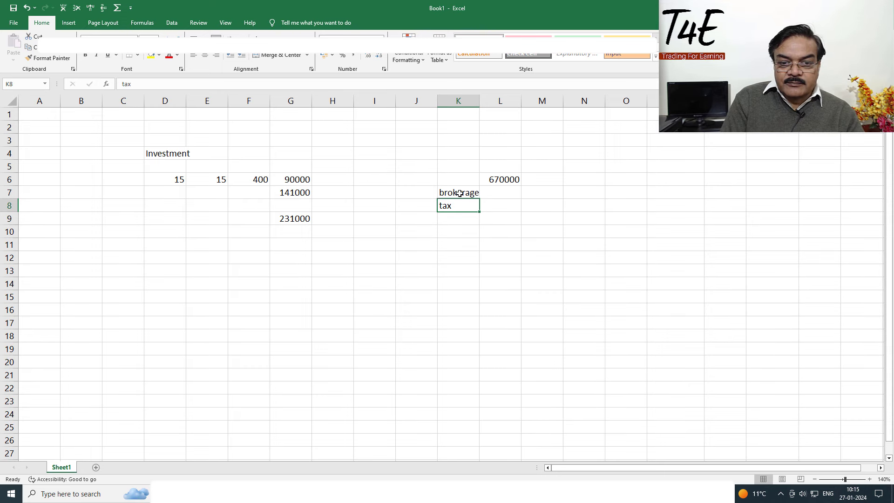
Step: Check the win loss ratio in the browser, then calculate the brokerage in Excel cell L7 with =172*2*10
key(Up)
key(Right)
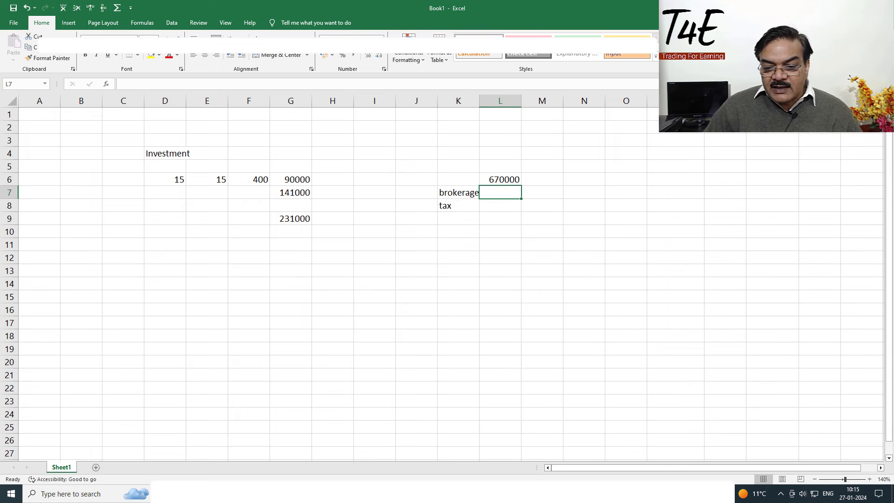
key(alt+Tab)
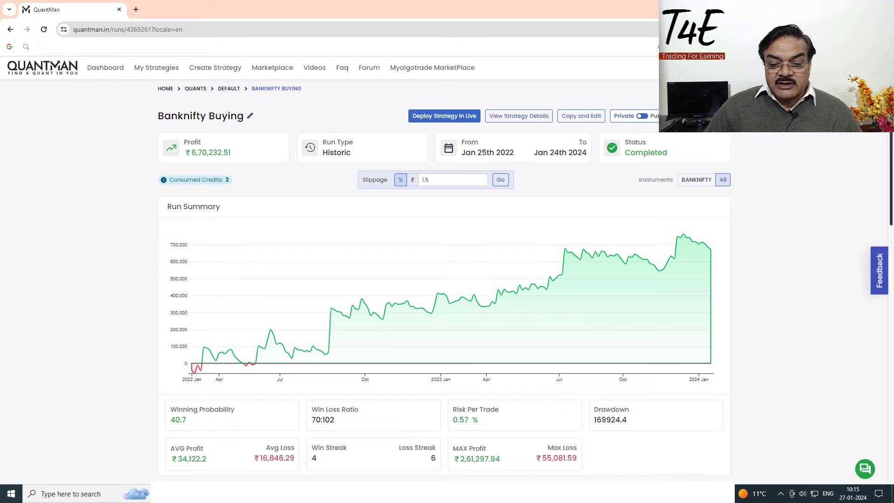
key(alt+Tab)
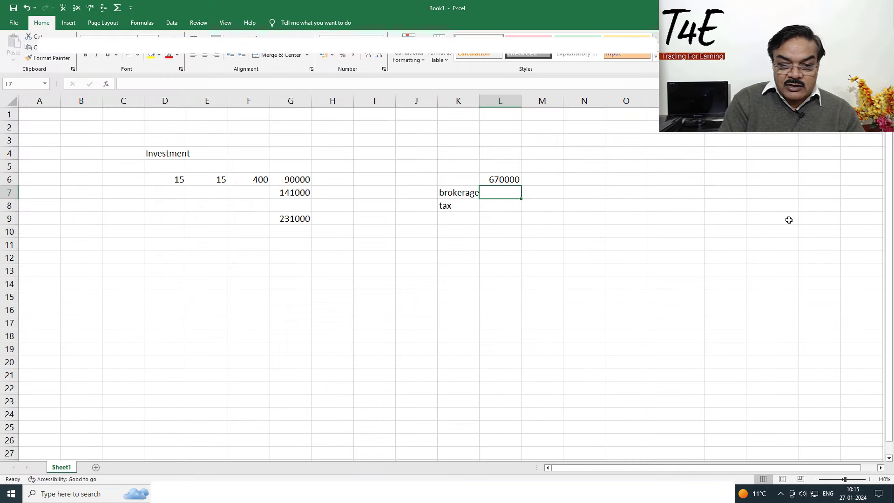
text(=172*2)
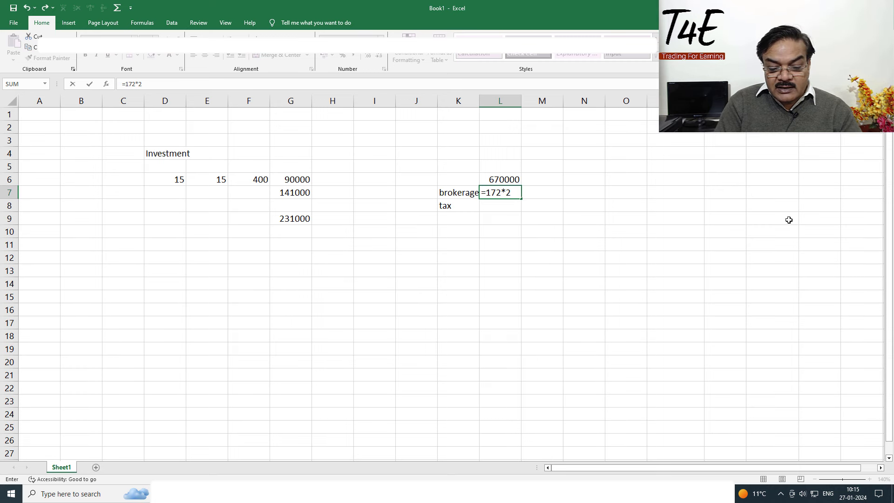
text(10)
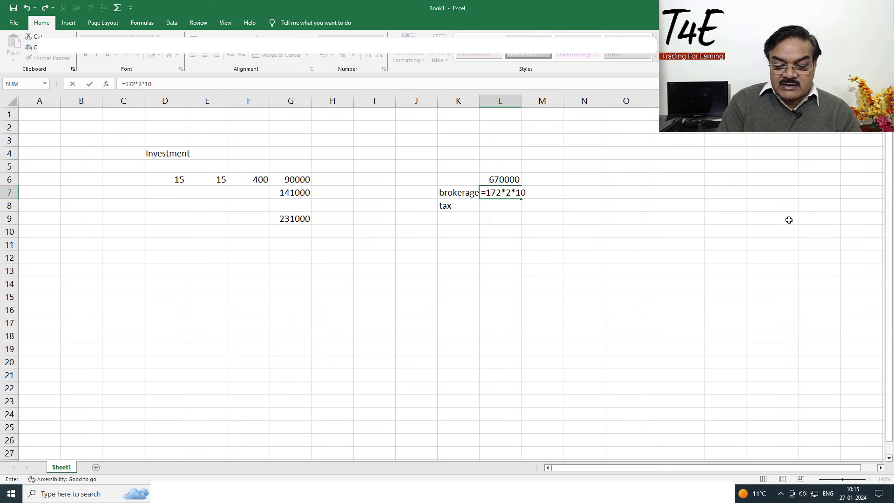
key(Return)
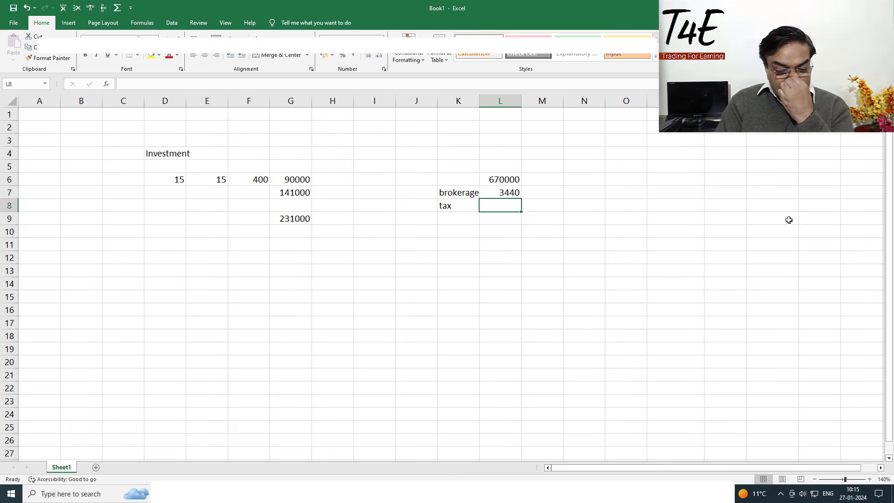
Step: Extend the brokerage formula in cell L7 with a further multiplication by 15
key(Up)
key(F2)
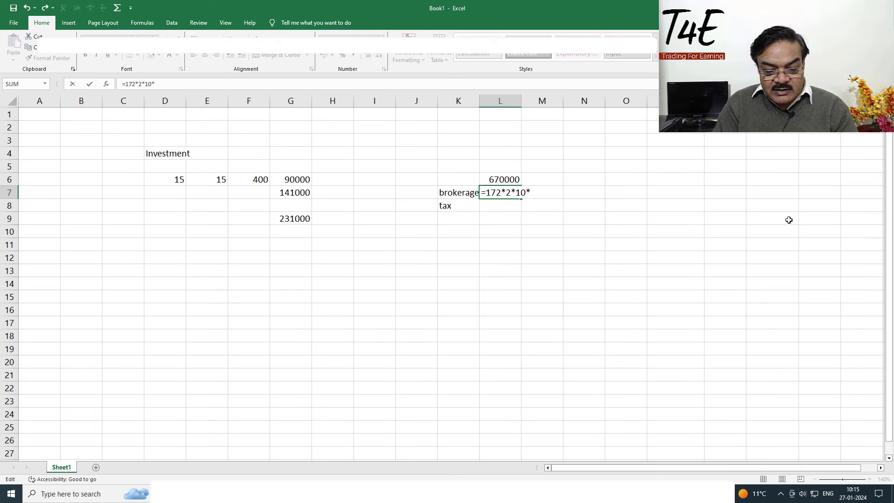
key(Return)
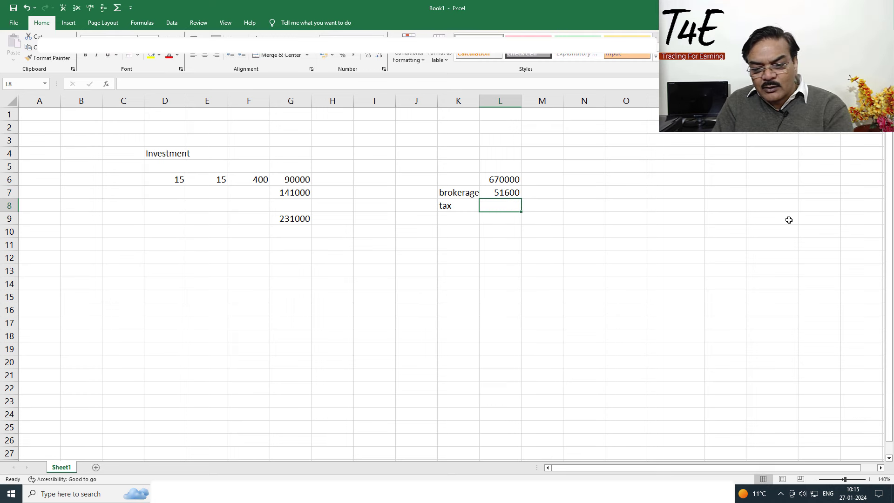
Step: Set the tax amount in cell L8 equal to the brokerage with the formula =L7
text(=)
key(Up)
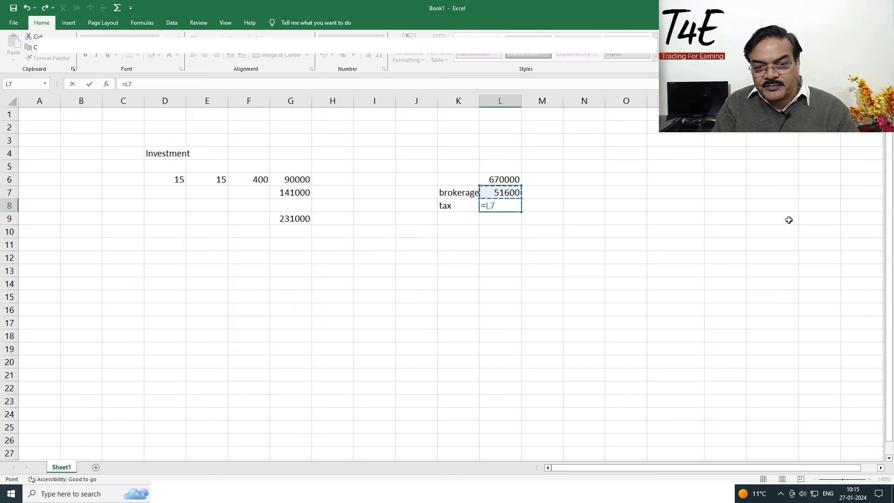
key(Return)
key(Return)
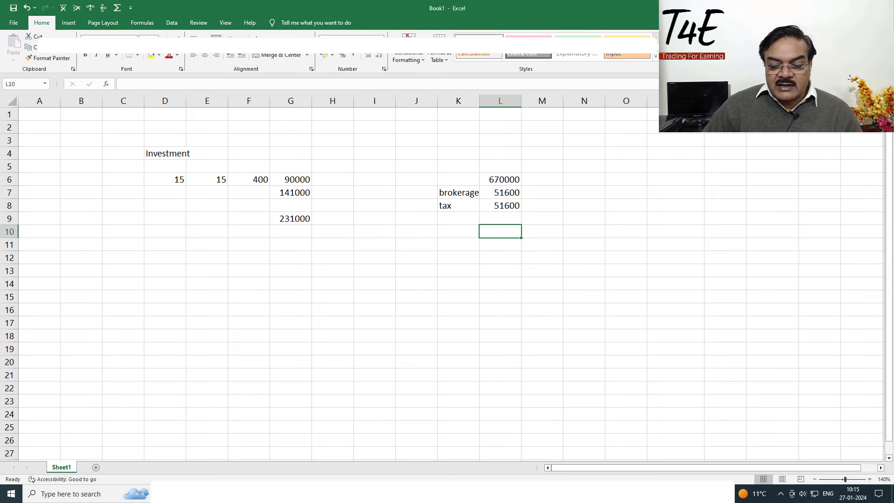
Step: Calculate the net profit after brokerage and tax in cell L10 with the formula =L6-L7-L8
text(=)
click(510, 181)
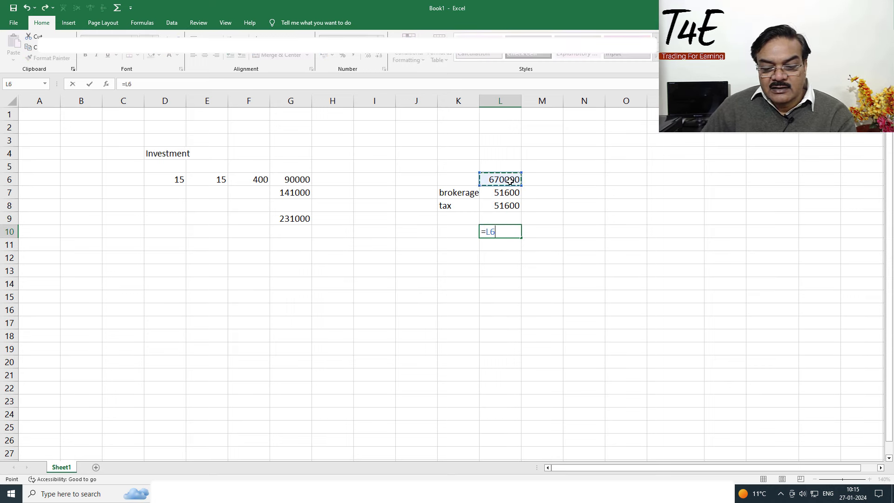
text(-)
click(510, 192)
text(-)
click(508, 205)
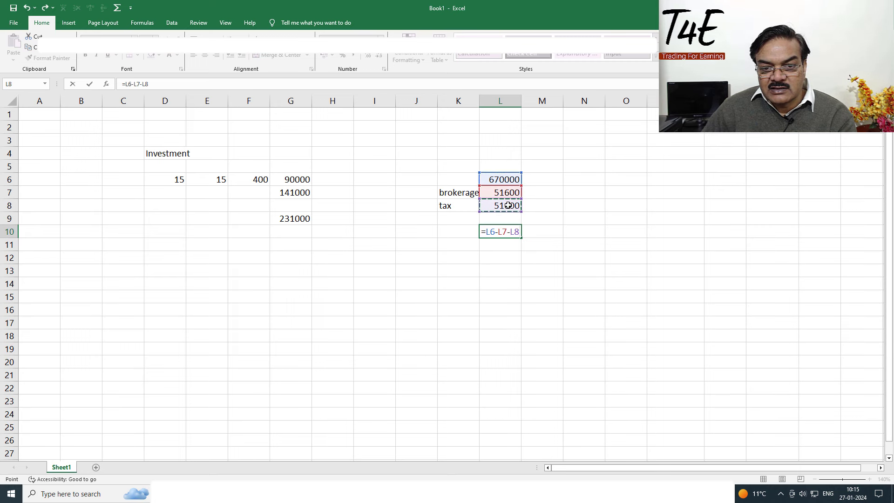
key(Return)
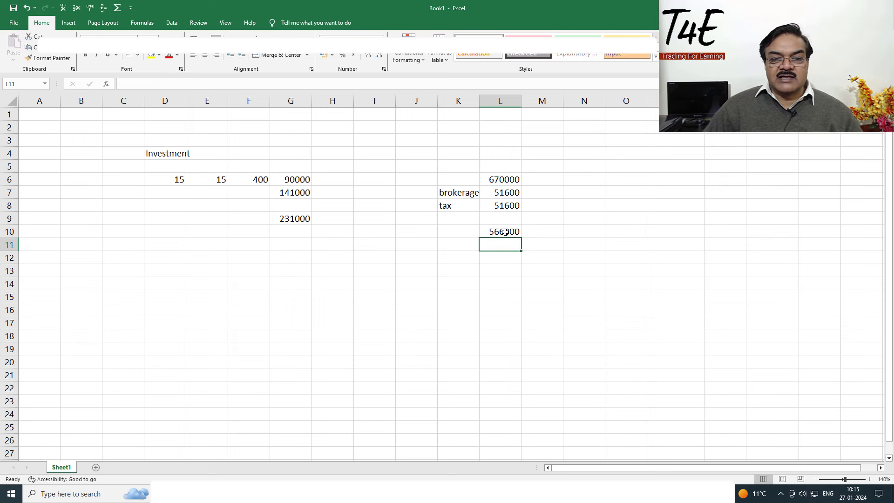
click(503, 231)
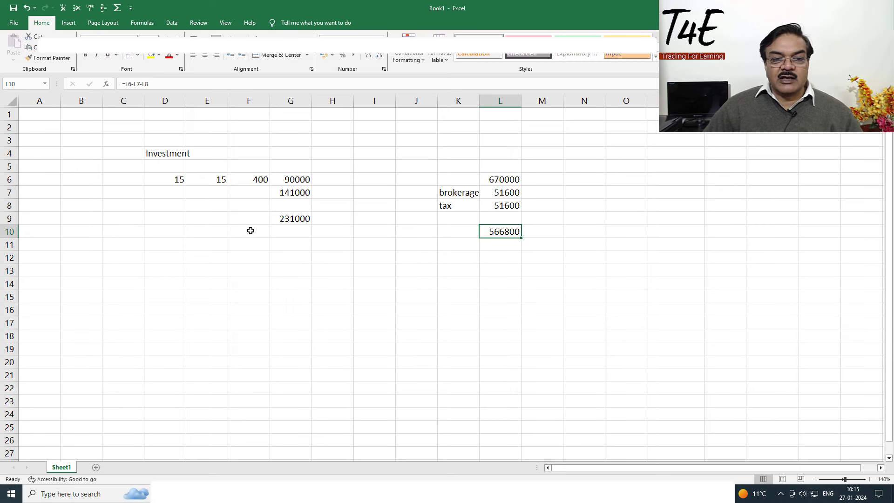
click(290, 232)
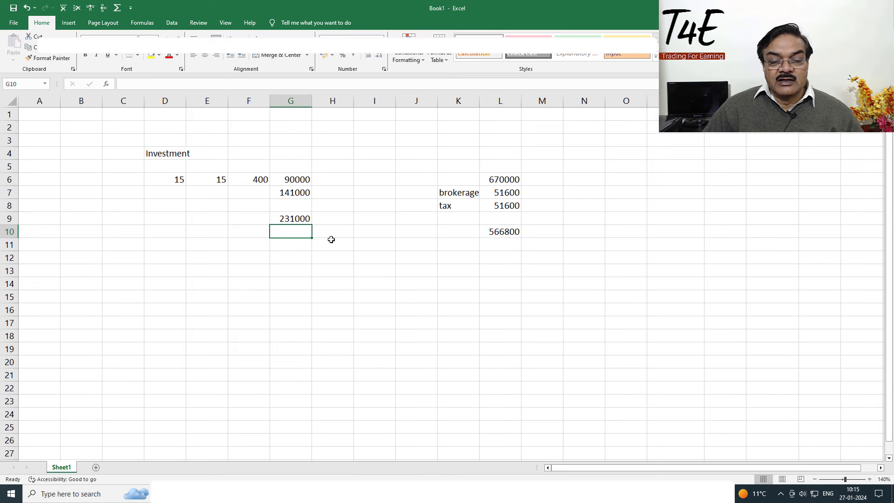
Step: Begin a formula in cell L12 that refers to the net profit in cell L10
click(497, 259)
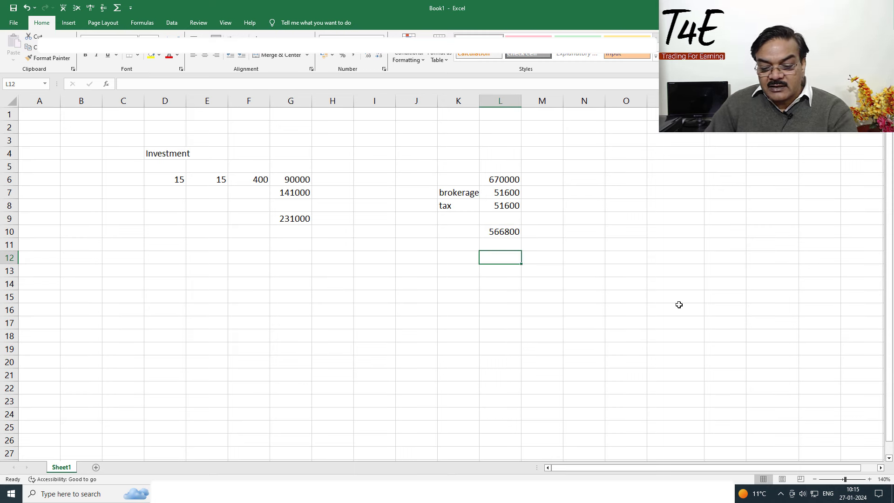
text(=)
key(Up)
key(Up)
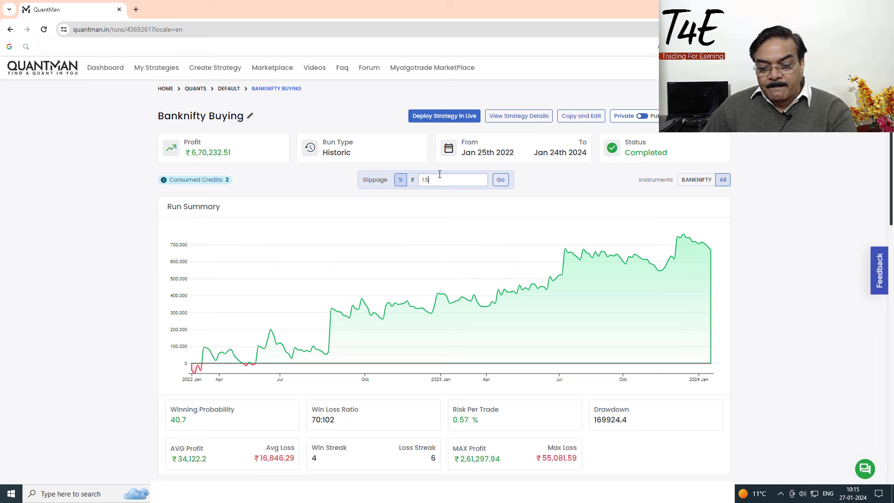
Step: Apply a slippage of 1% to the Banknifty Buying results in the browser, then return to the Excel worksheet
key(BackSpace)
key(BackSpace)
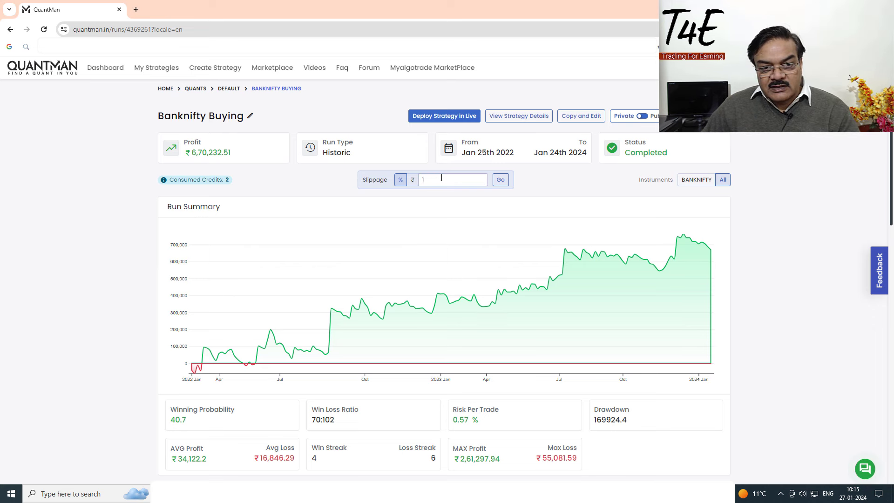
click(505, 181)
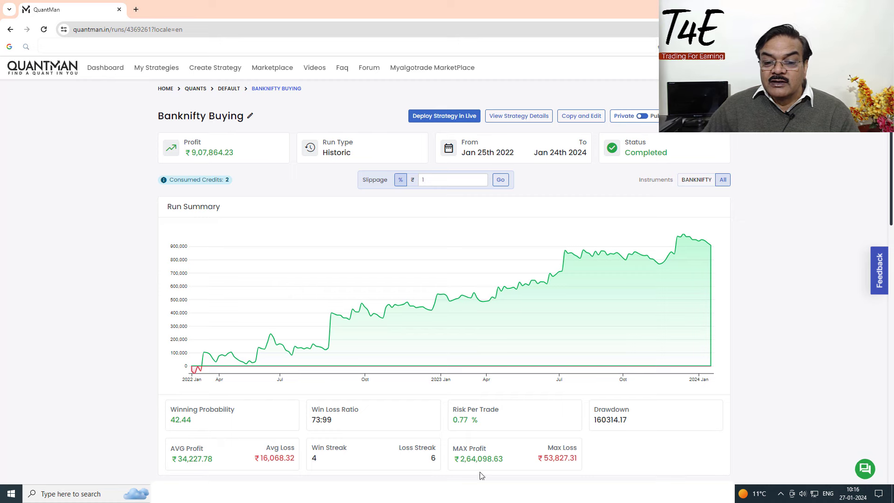
key(alt+Tab)
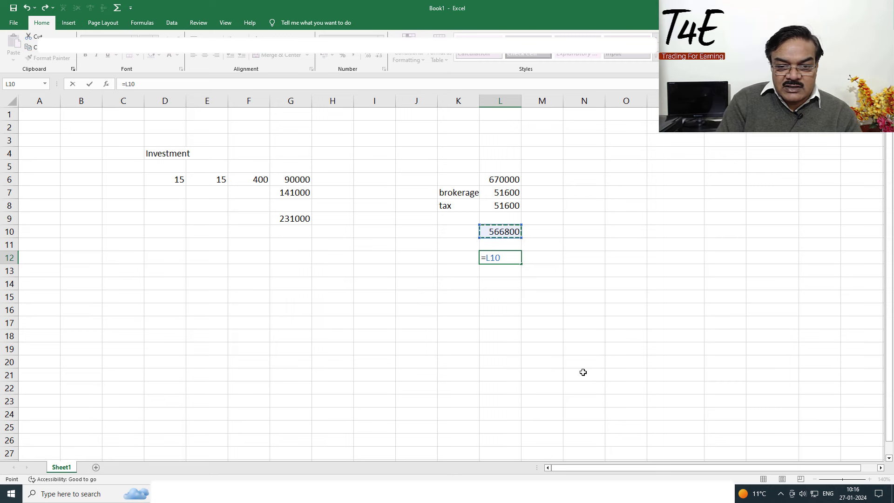
Step: Complete the percentage return formula in cell L12 as =L10*100/G9, dividing net profit by total investment
text(/)
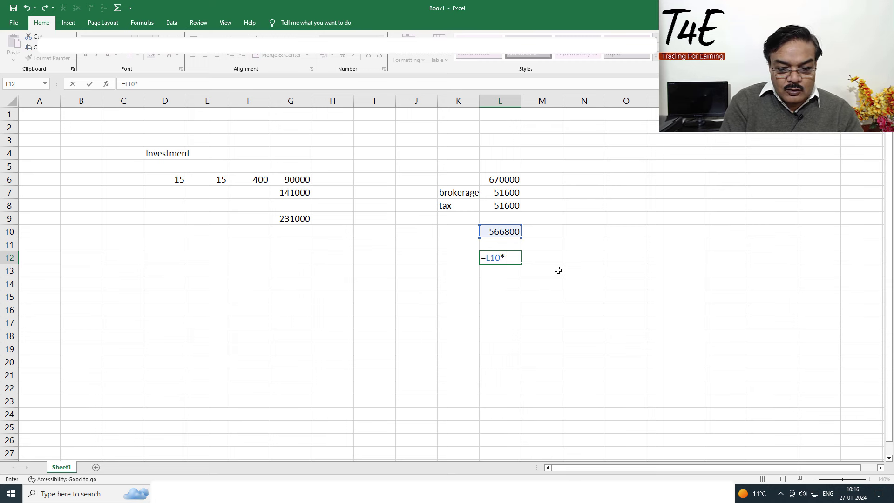
text(100)
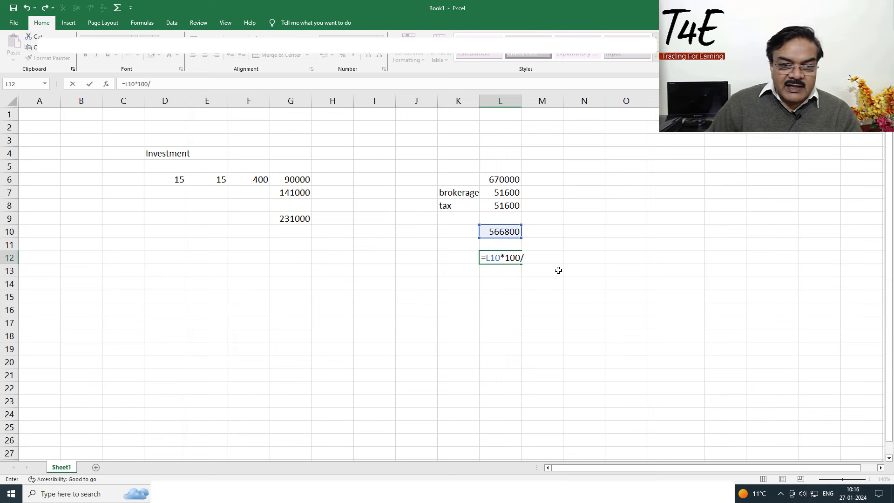
text(/)
click(281, 219)
key(Return)
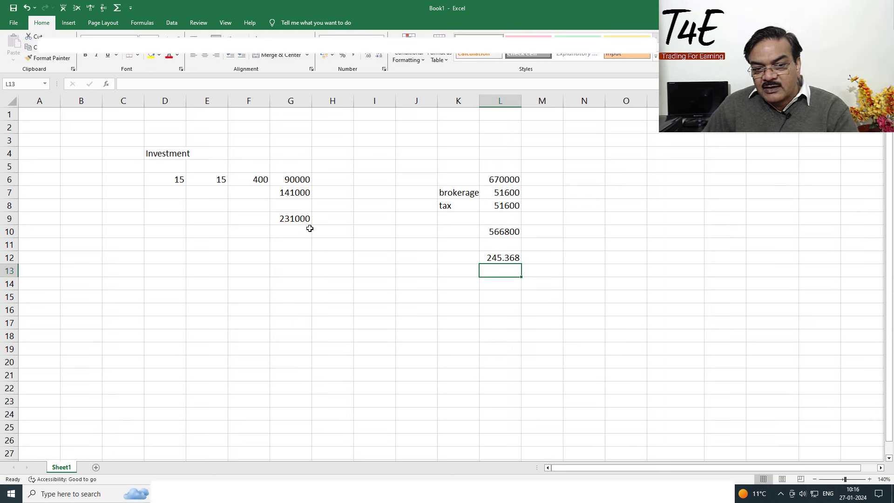
click(494, 258)
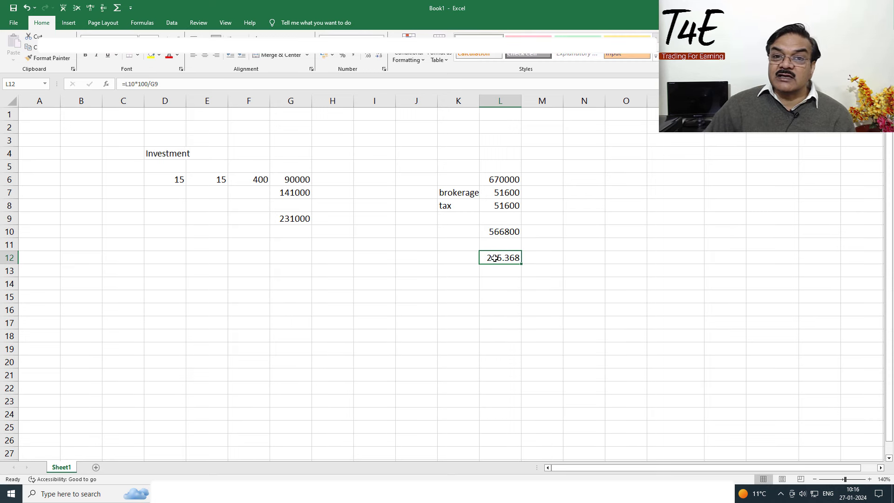
Step: Set the gross profit in cell L6 to 900000
click(504, 180)
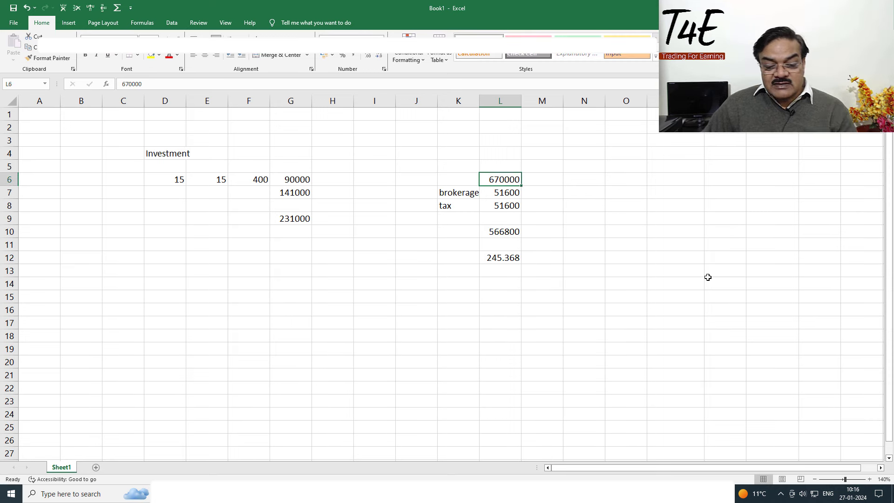
text(90)
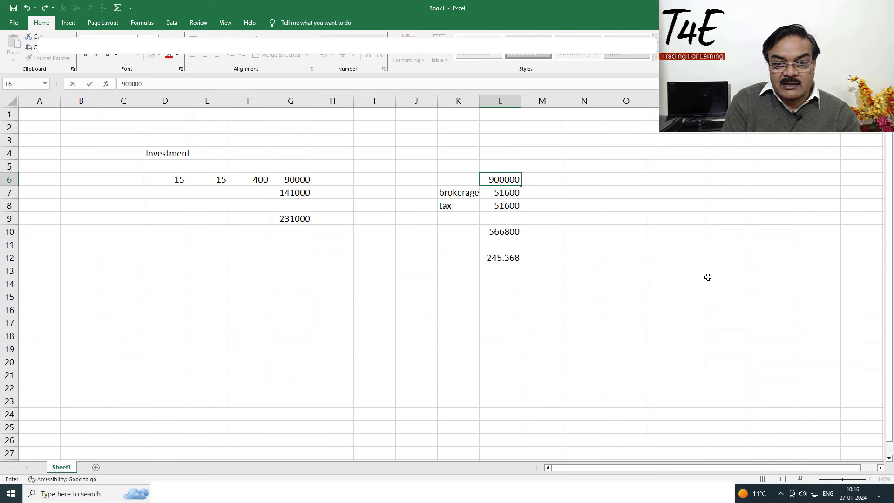
key(Return)
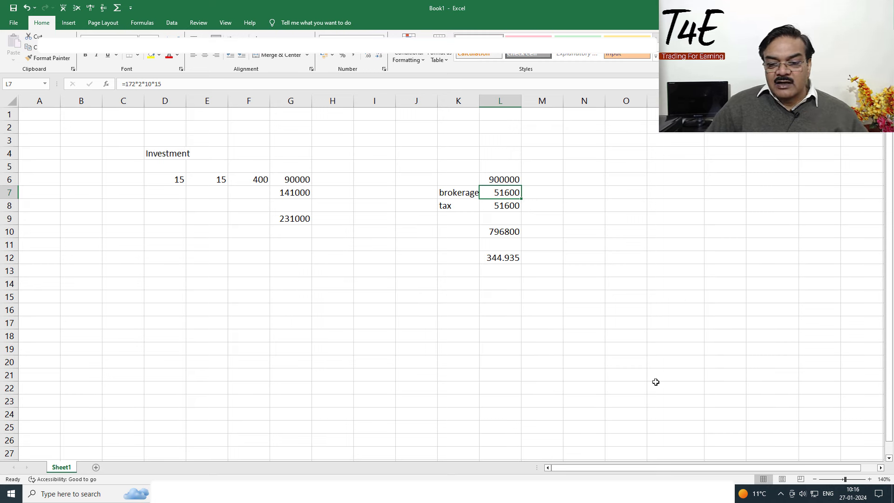
Step: Switch to QuantMan in the browser and recalculate the Banknifty Buying results with the slippage value cleared
key(alt+Tab)
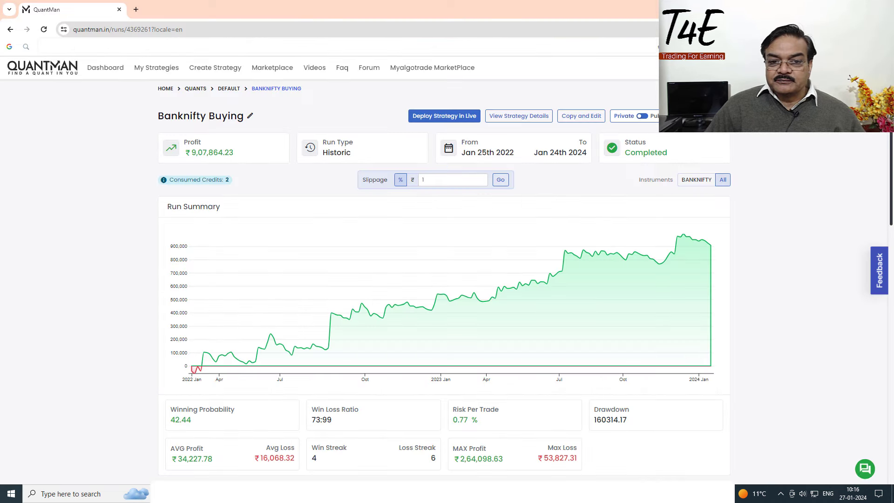
click(437, 179)
click(501, 180)
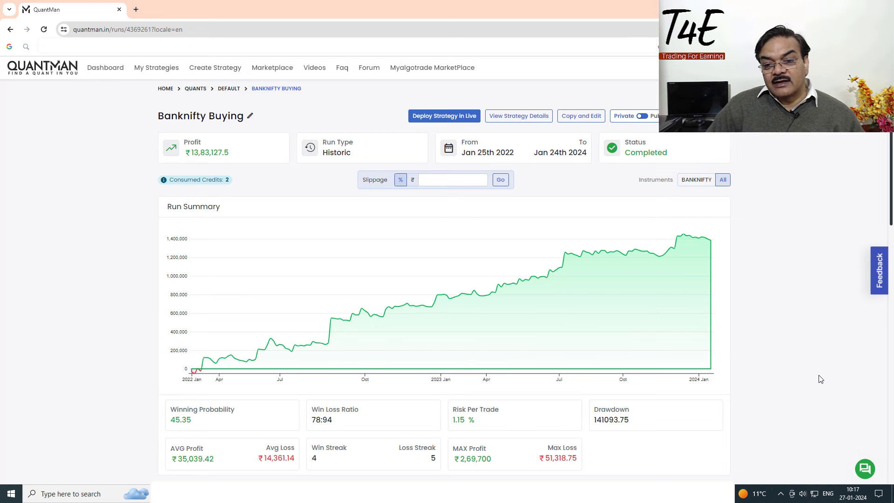
Step: Review the profit and cumulative profit of the earliest trades in the transaction order details, on pages 18 back to 14
scroll(819, 378, down, 15)
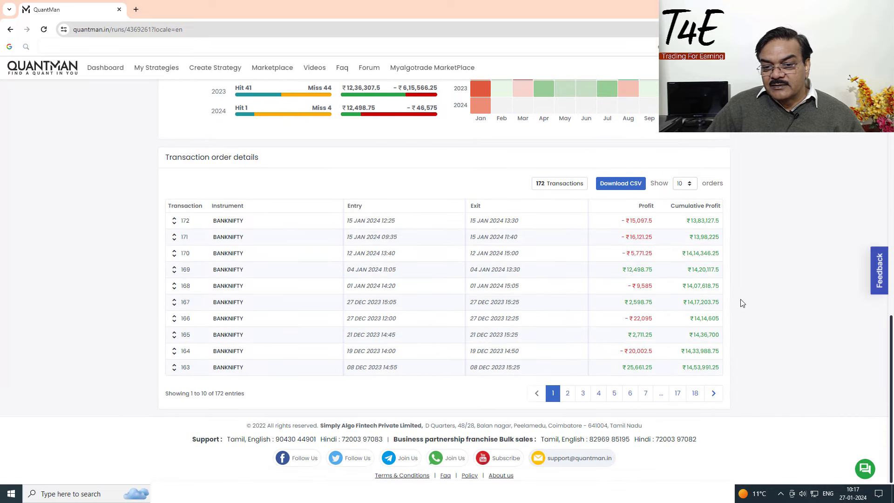
click(695, 393)
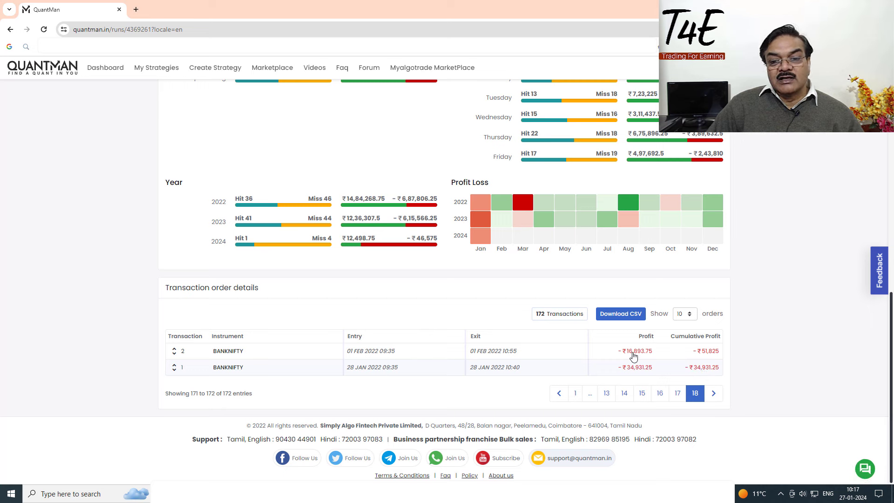
click(677, 393)
scroll(781, 413, down, 2)
scroll(781, 413, down, 1)
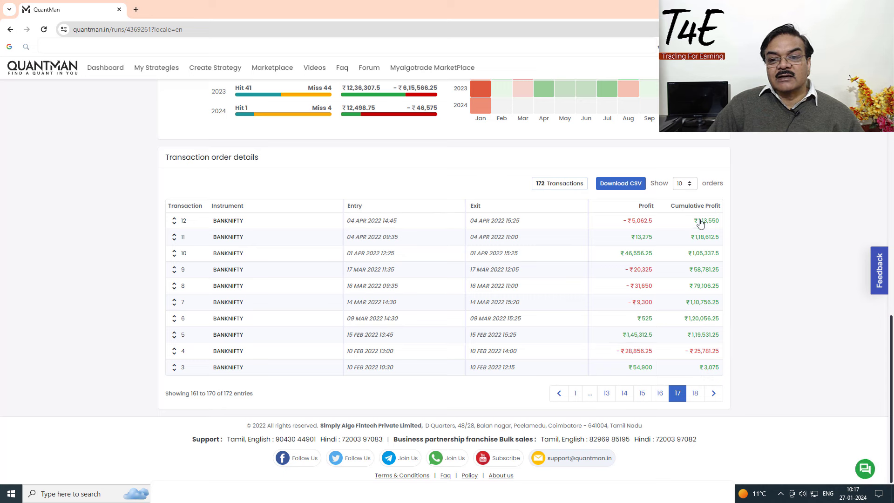
click(660, 394)
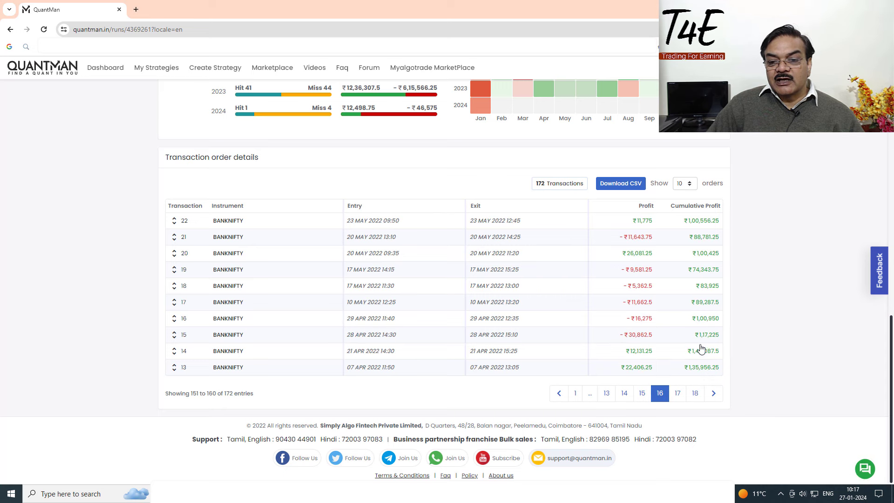
click(642, 394)
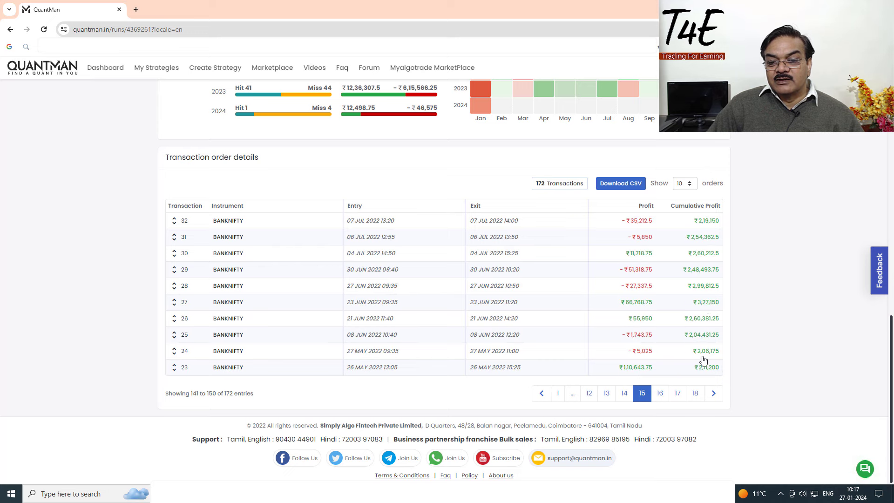
click(624, 394)
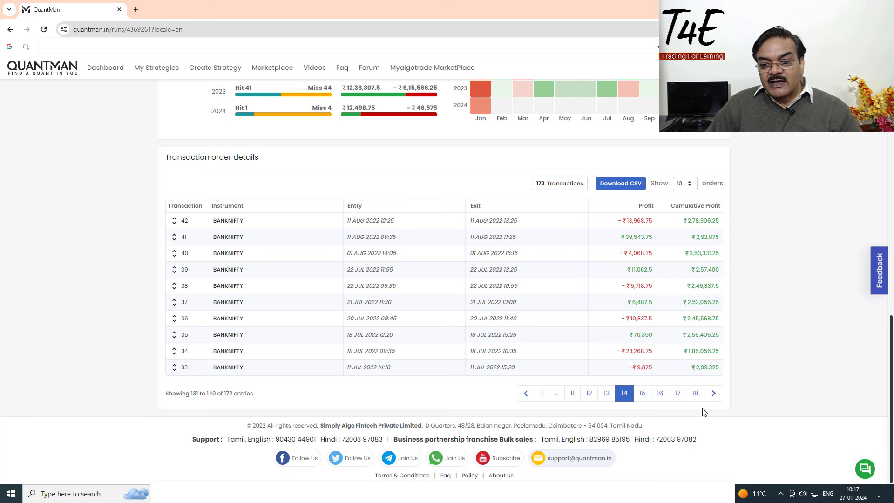
click(696, 395)
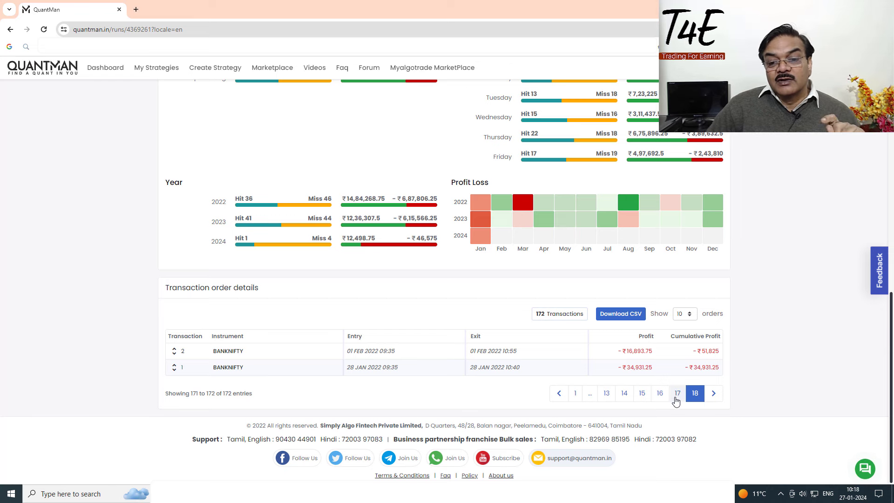
click(575, 394)
Step: Examine the early loss and subsequent profit growth on the Run Summary chart
scroll(743, 415, up, 10)
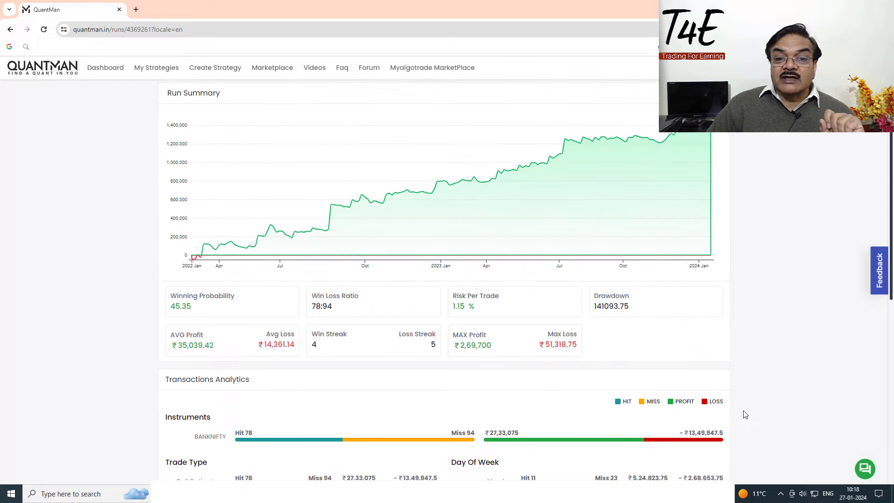
scroll(744, 415, up, 2)
mouse_move(194, 321)
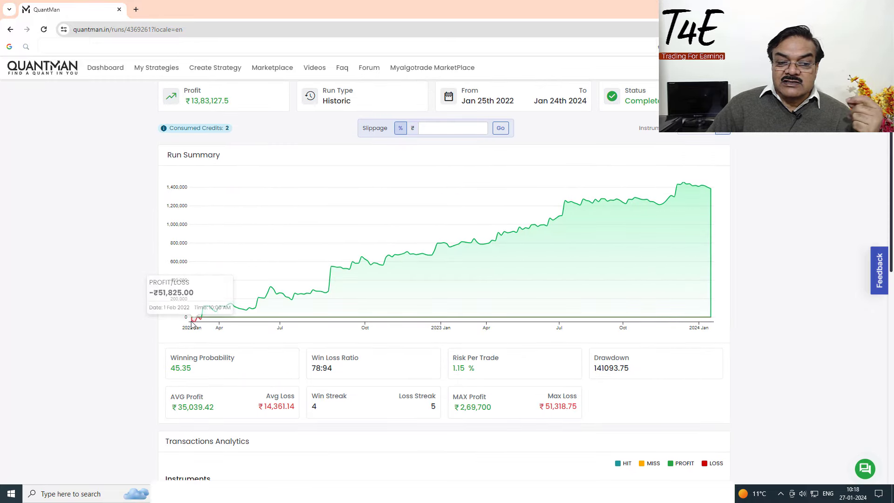
mouse_move(375, 267)
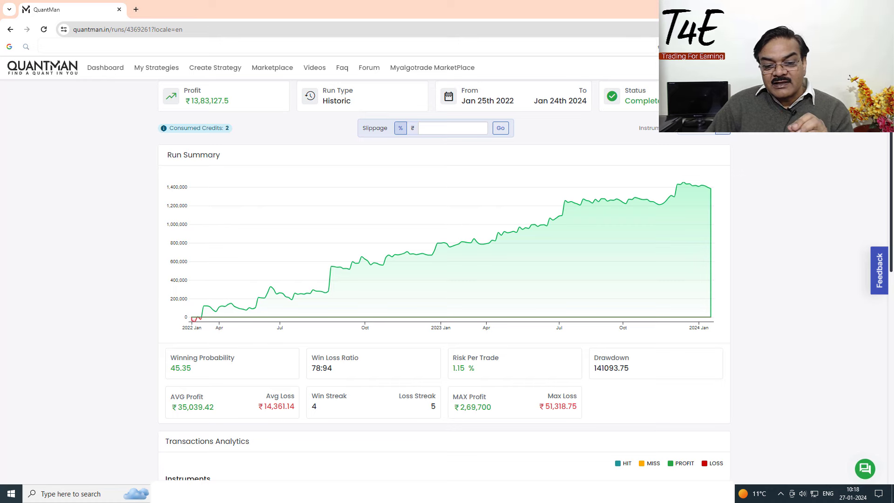
Step: Check the total investment in cell G9 and the gross profit in cell L6 in Excel, and return to the browser results
key(alt+Tab)
click(275, 220)
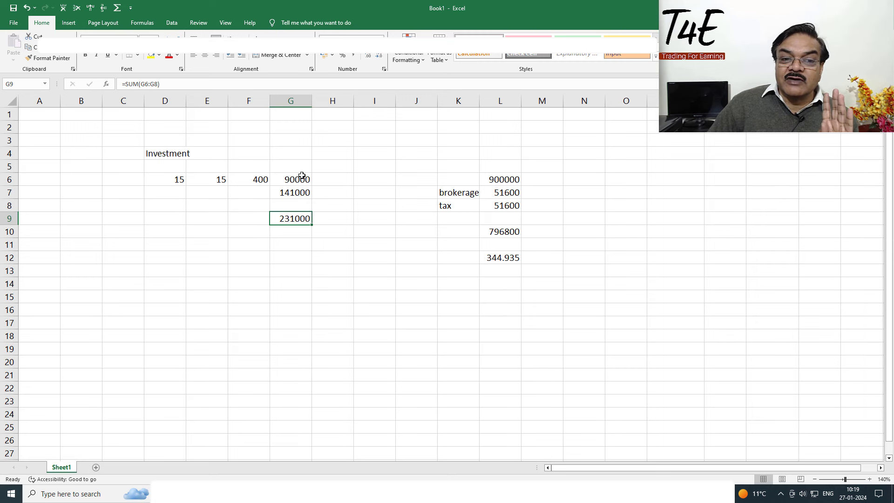
click(503, 180)
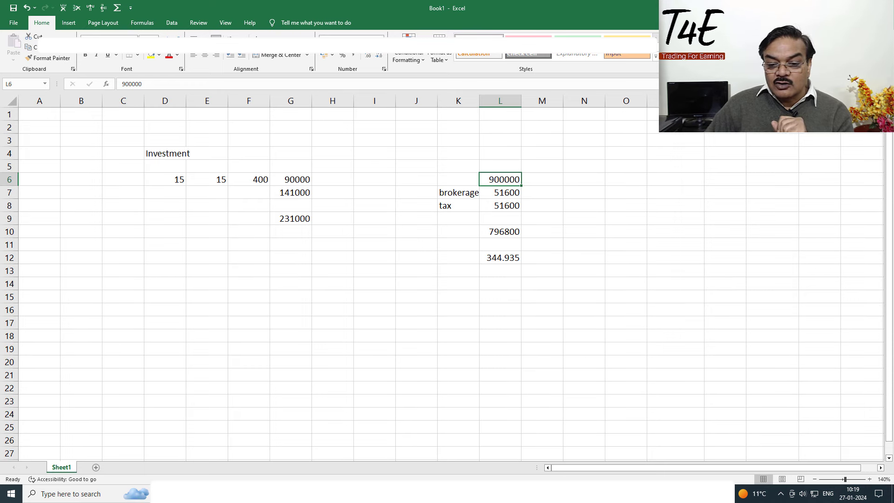
key(alt+Tab)
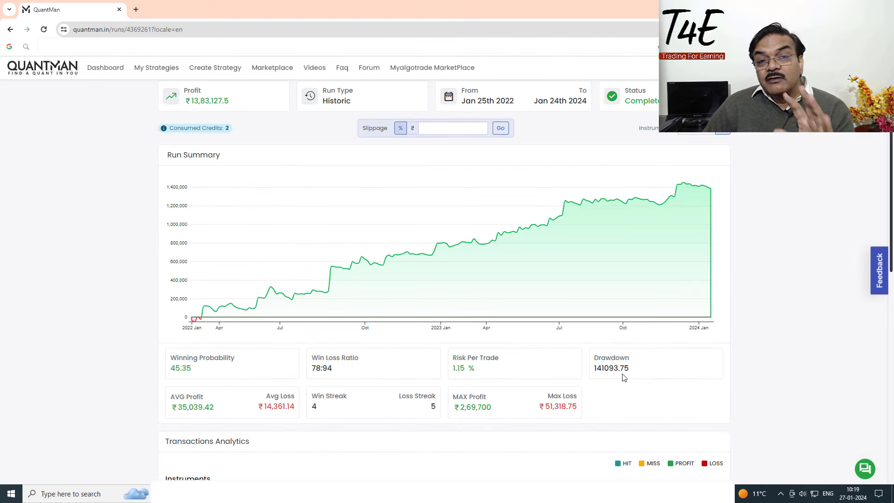